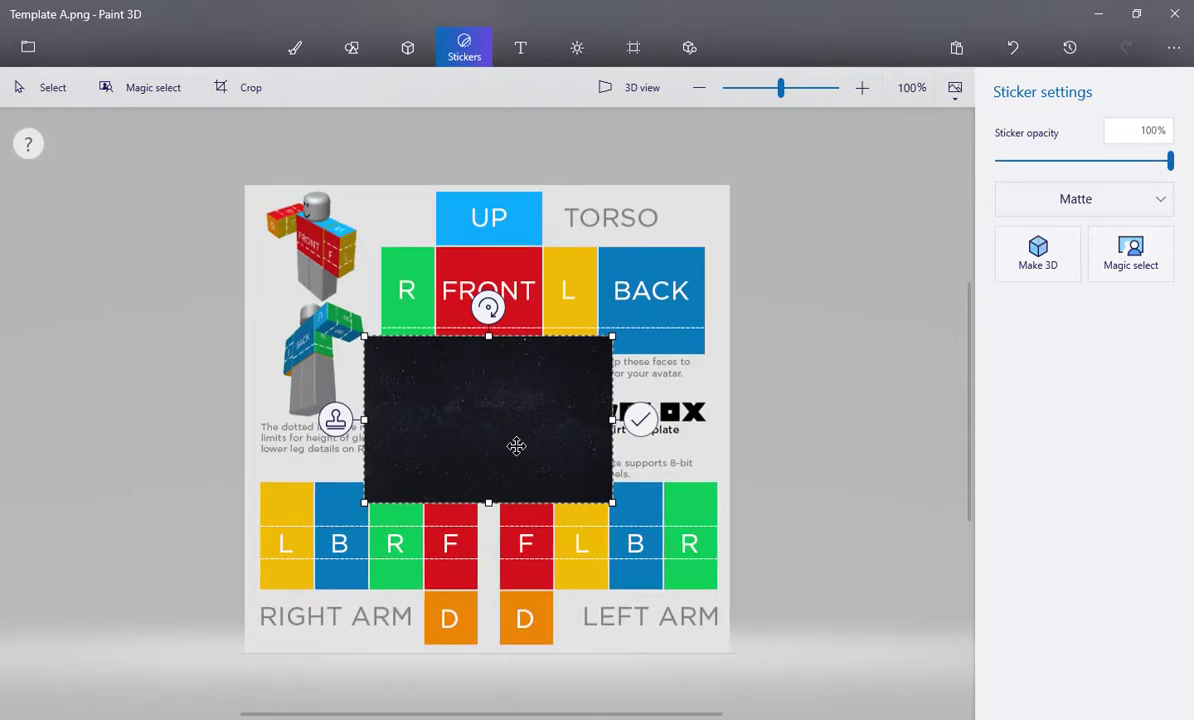
Move the starry-sky sticker onto the torso's R panel, shrink it to fill only that panel, and apply it.
left_click_drag(514, 440, 515, 357)
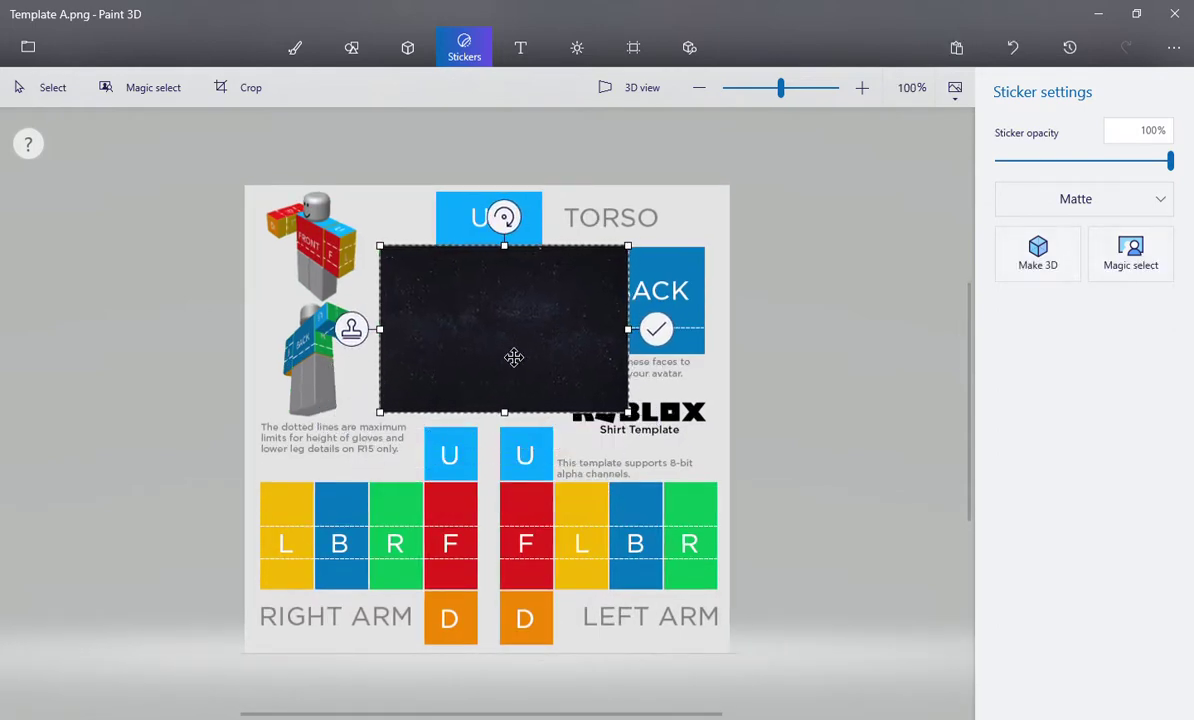
scroll(640, 370, "up", 2)
left_click_drag(573, 406, 476, 342)
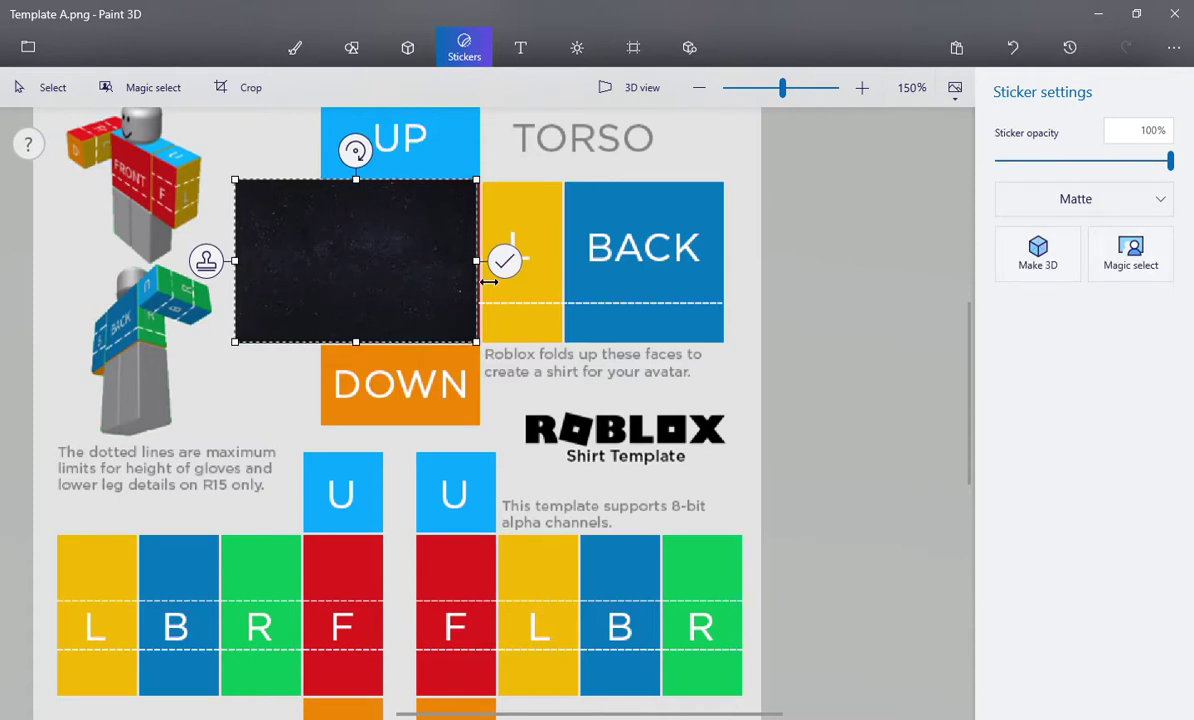
left_click_drag(489, 281, 331, 281)
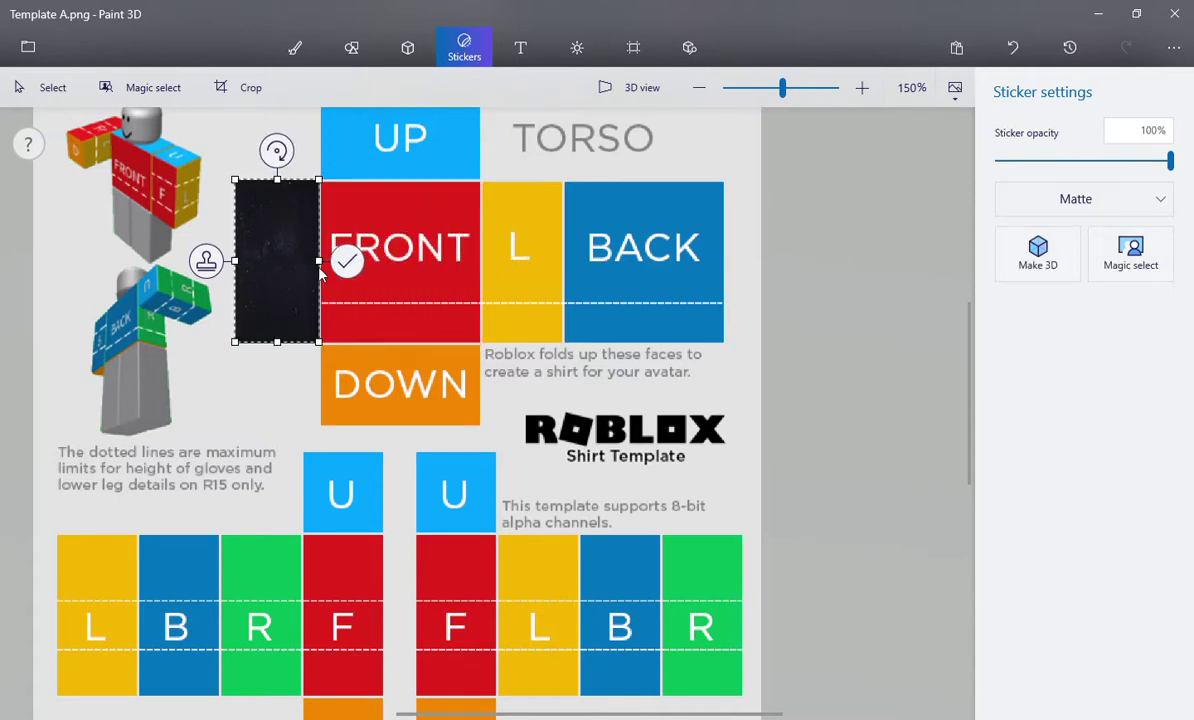
left_click(346, 262)
key("ctrl+v")
left_click(690, 352)
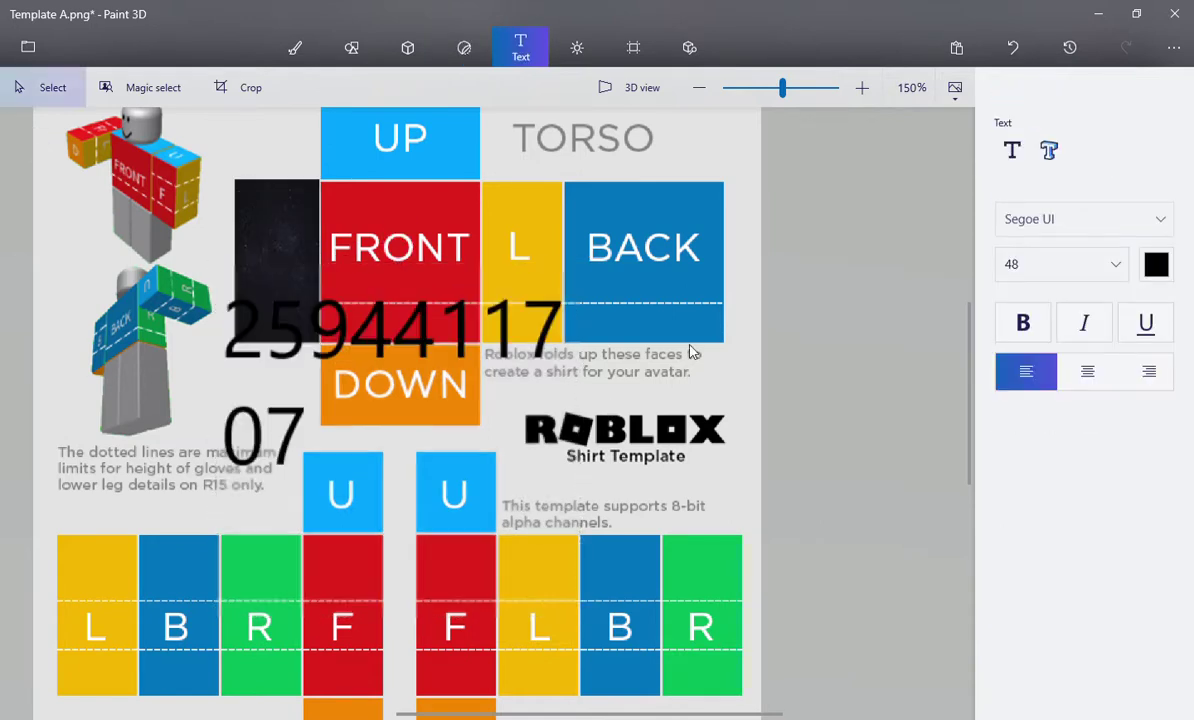
left_click(1013, 55)
left_click(465, 50)
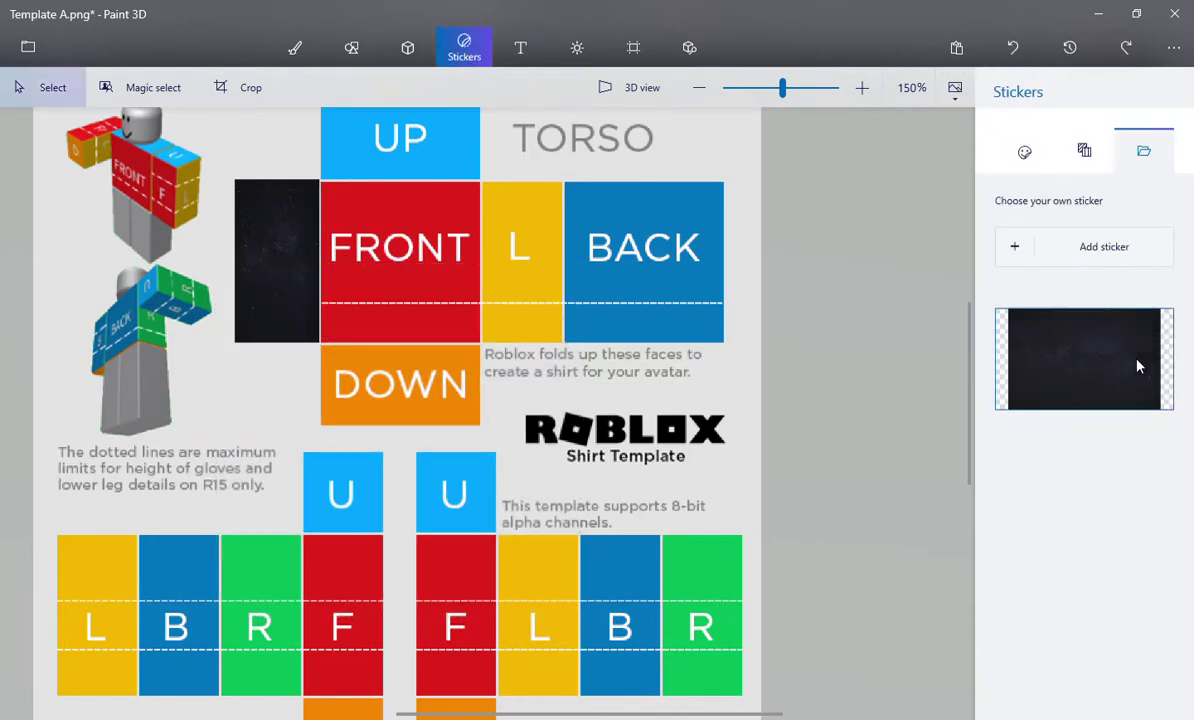
Add the starry-sky sticker over the torso's L panel, resized to the panel's height and width.
left_click(1135, 362)
left_click_drag(504, 386, 614, 319)
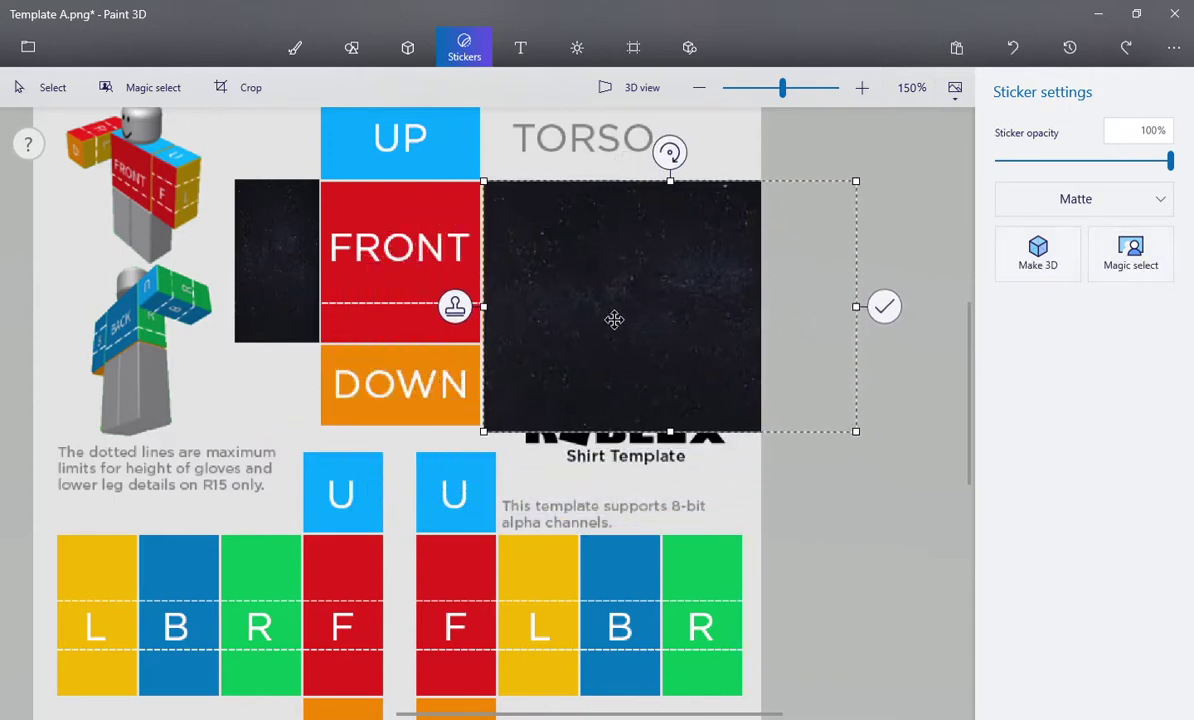
left_click_drag(857, 432, 719, 340)
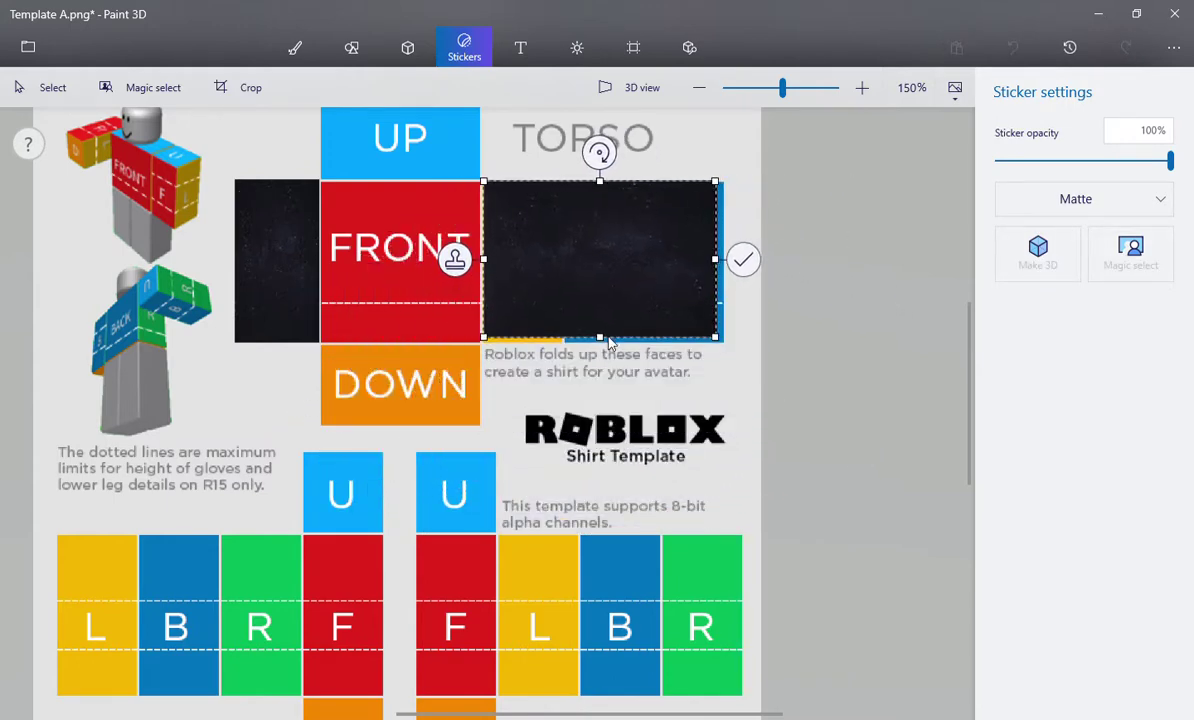
left_click_drag(599, 341, 634, 348)
left_click_drag(735, 280, 576, 280)
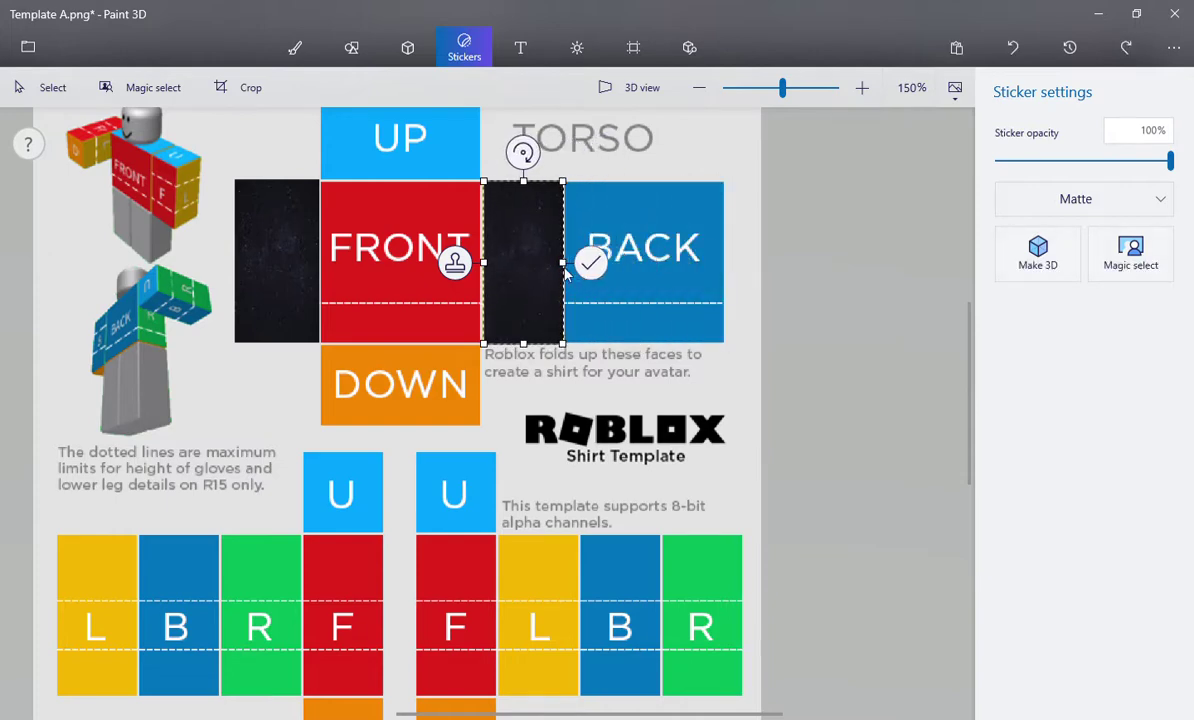
left_click(626, 334)
Add another starry-sky sticker over the torso's BACK panel and stretch it down to cover the whole panel.
left_click(1165, 330)
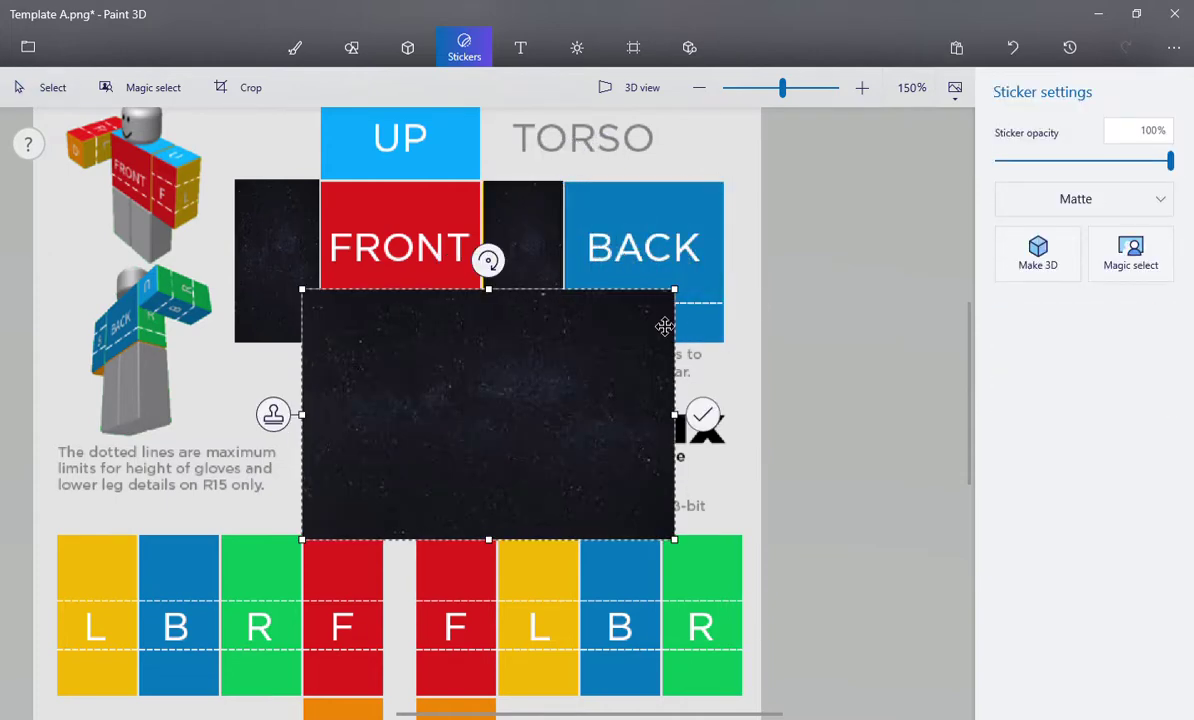
left_click_drag(668, 295, 643, 262)
left_click_drag(525, 341, 603, 300)
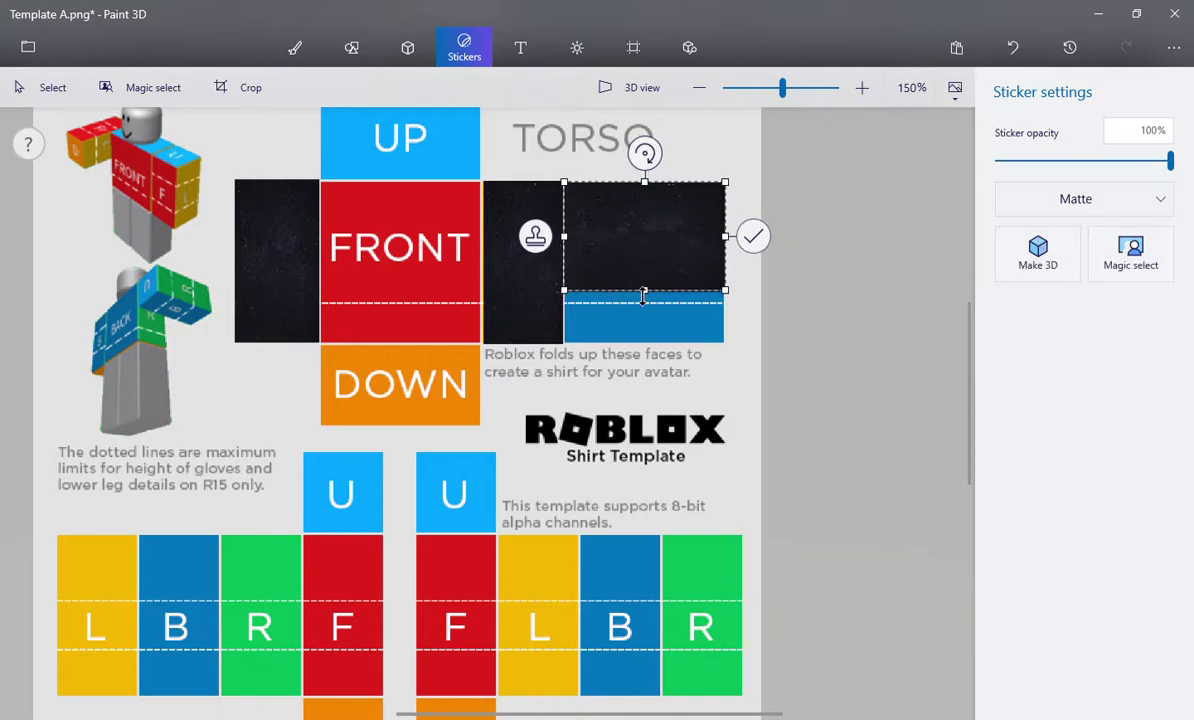
left_click_drag(643, 293, 648, 352)
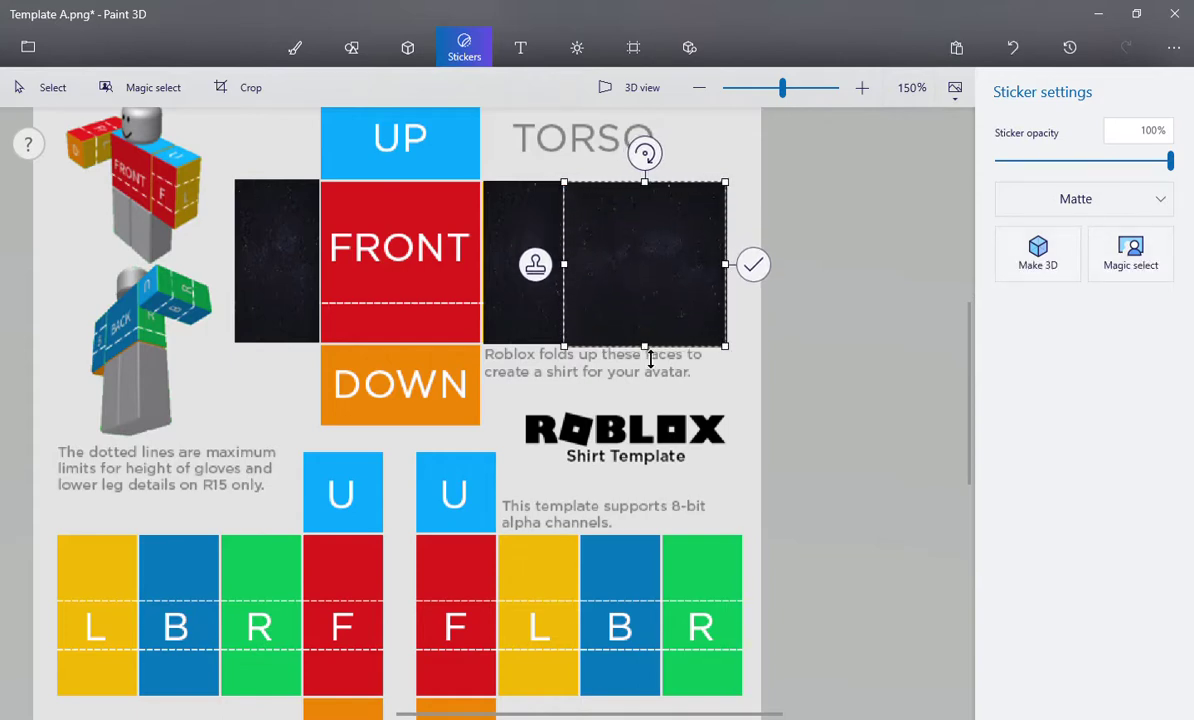
left_click(650, 358)
key("ctrl+z")
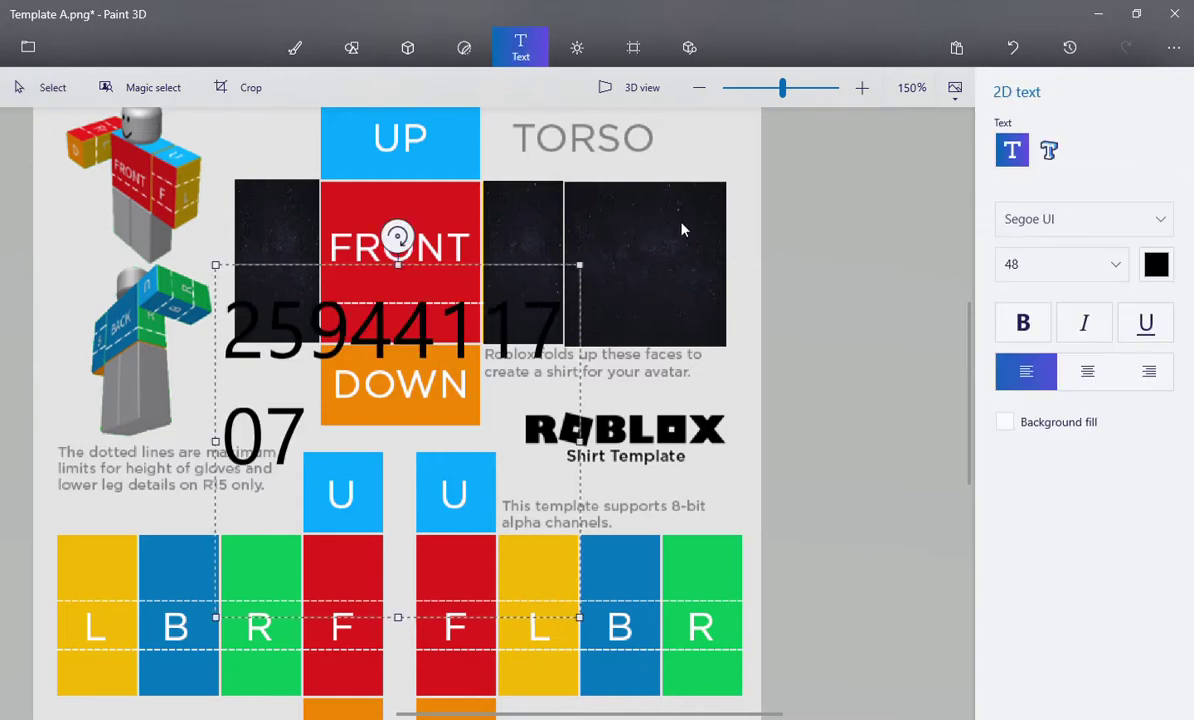
left_click(805, 235)
left_click(1020, 55)
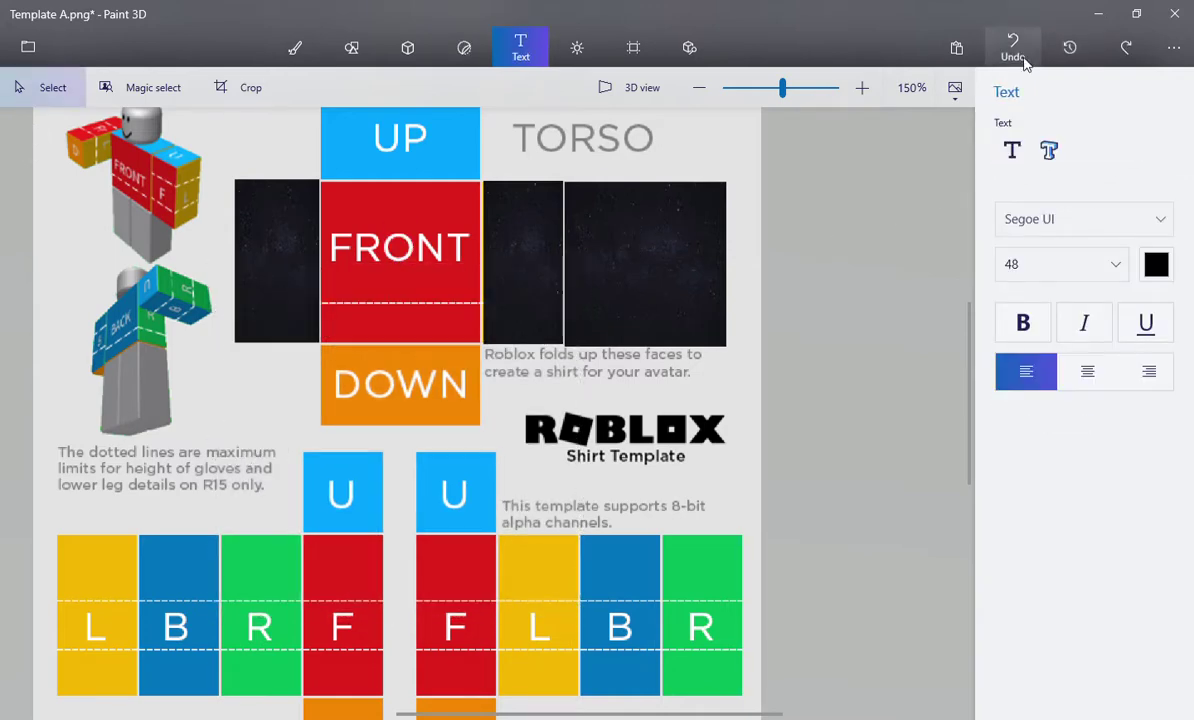
left_click(464, 48)
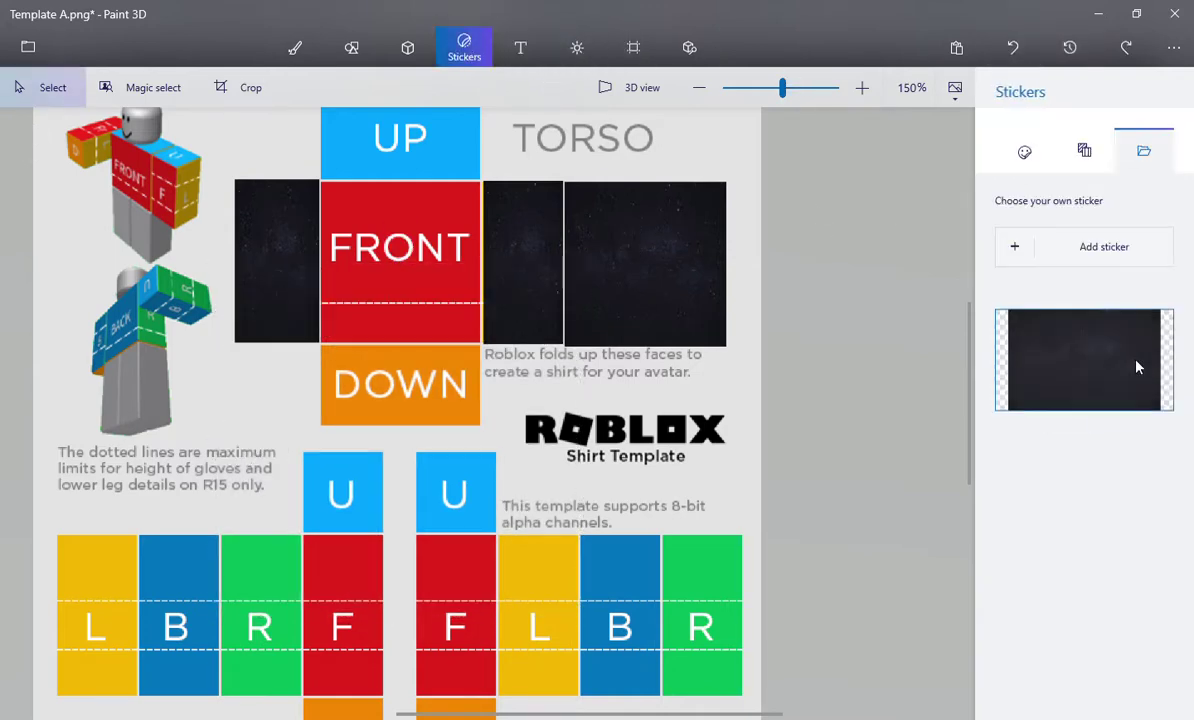
Add a starry-sky sticker over the torso's FRONT panel, narrowed to fit between the two side panels.
left_click(1130, 362)
left_click(279, 440)
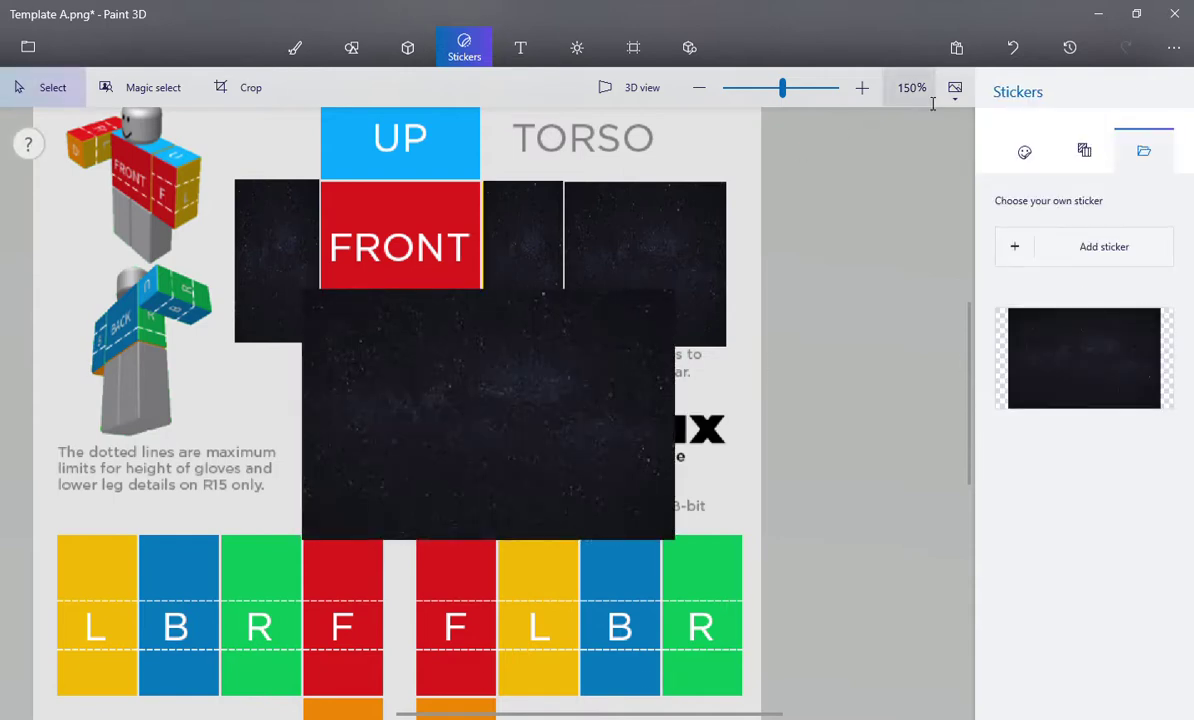
left_click(1013, 47)
left_click_drag(460, 414, 472, 315)
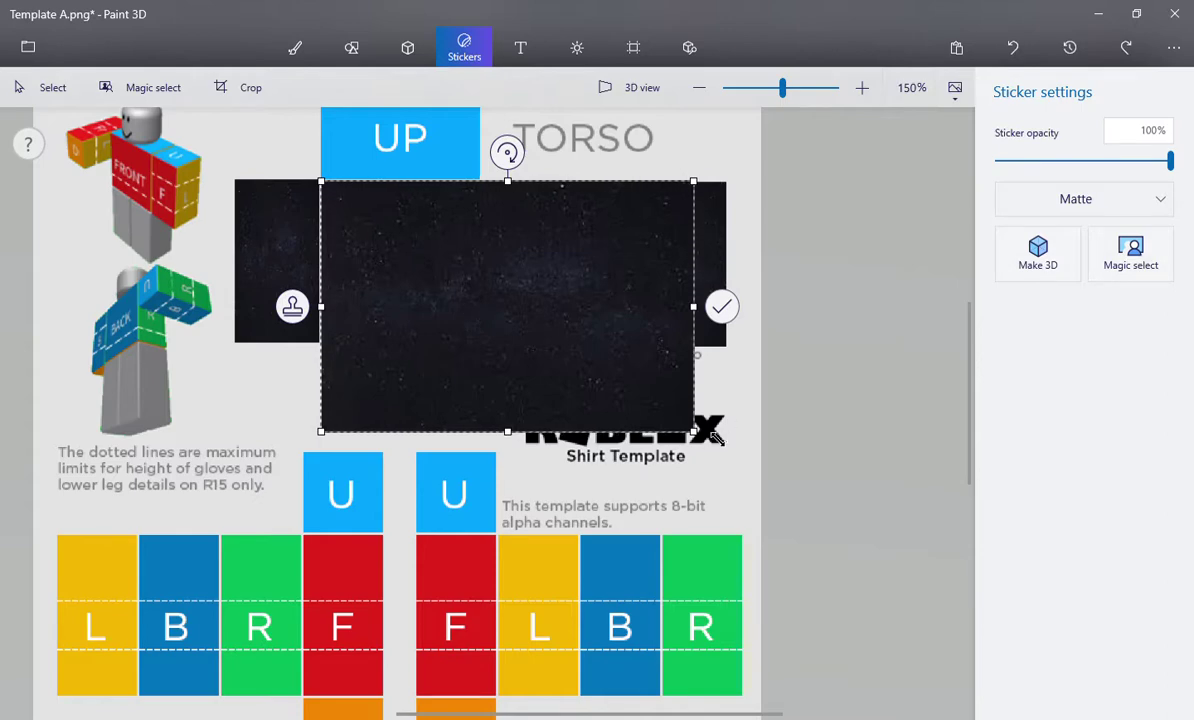
left_click_drag(714, 433, 580, 370)
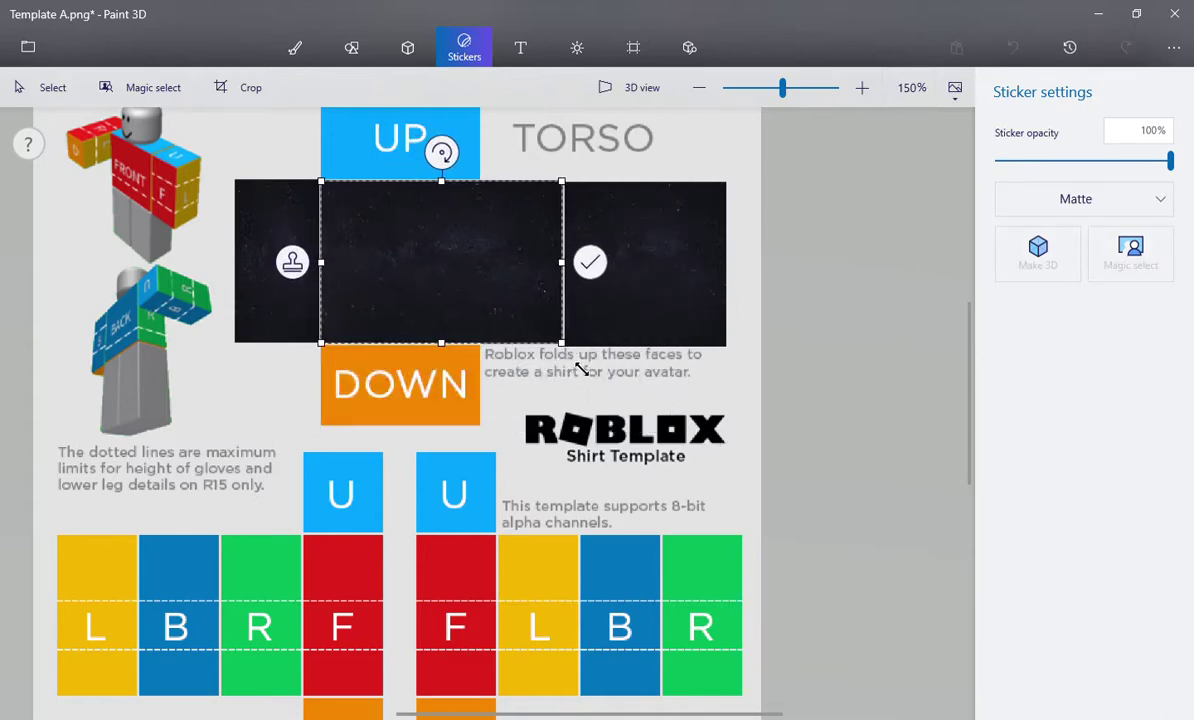
left_click_drag(567, 270, 490, 284)
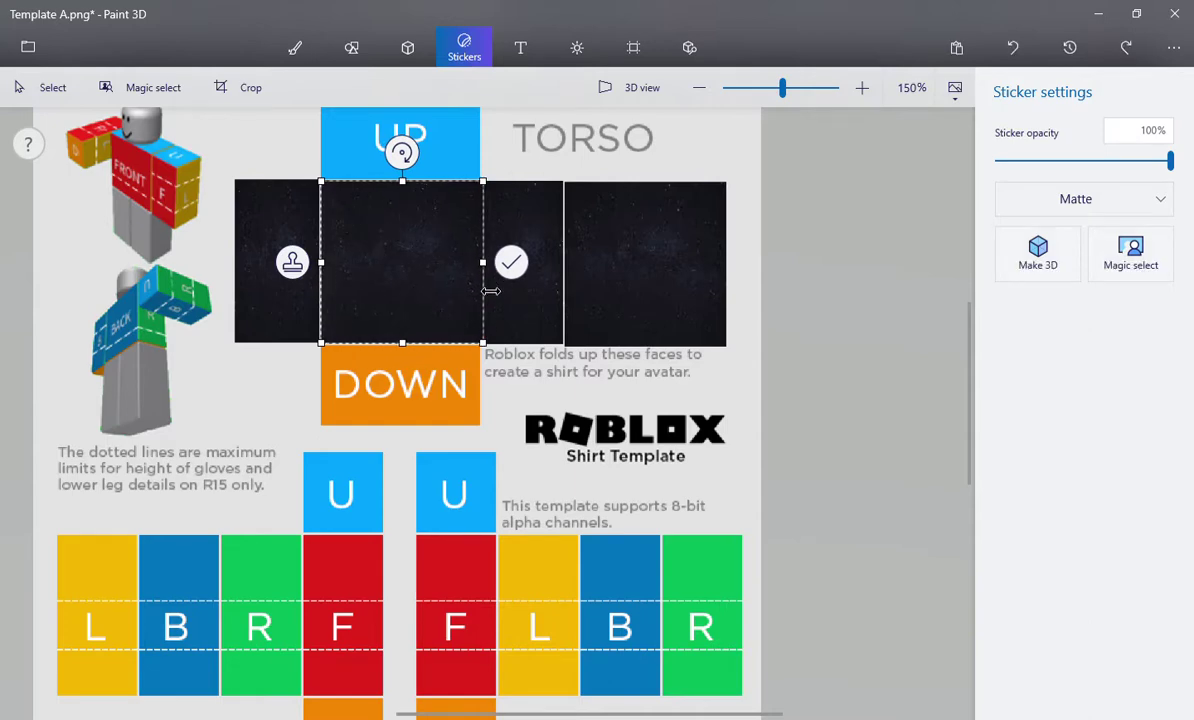
left_click(575, 398)
left_click(1061, 373)
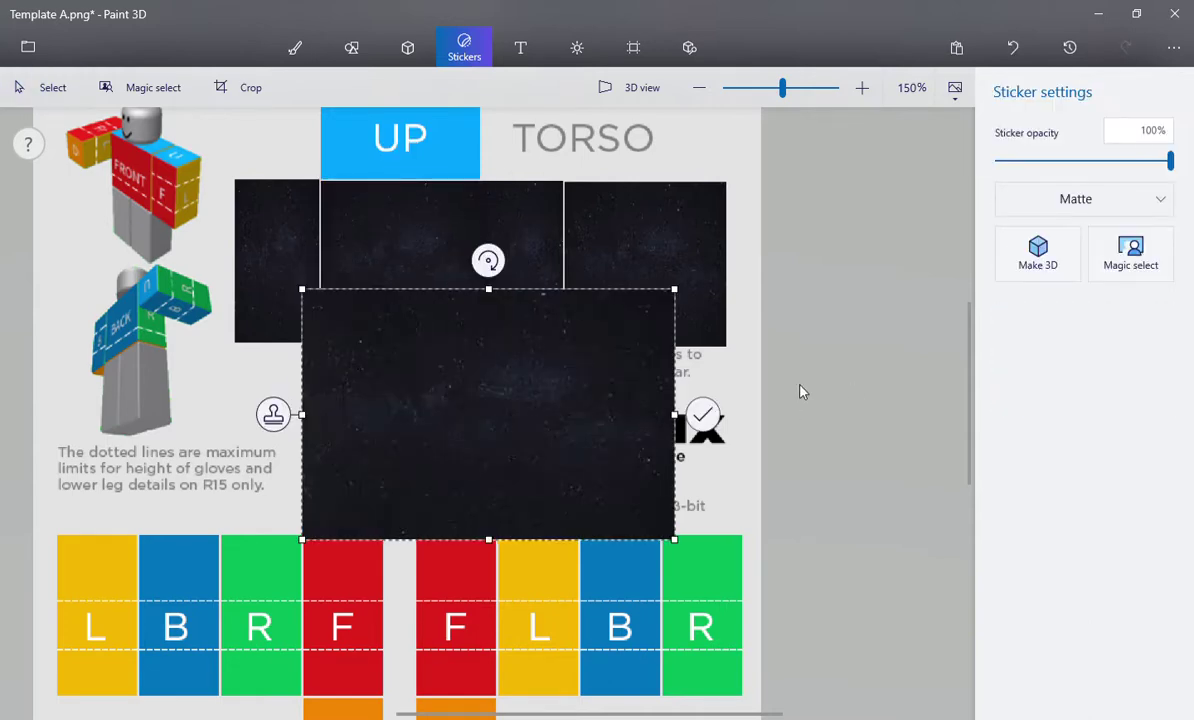
left_click_drag(418, 432, 171, 588)
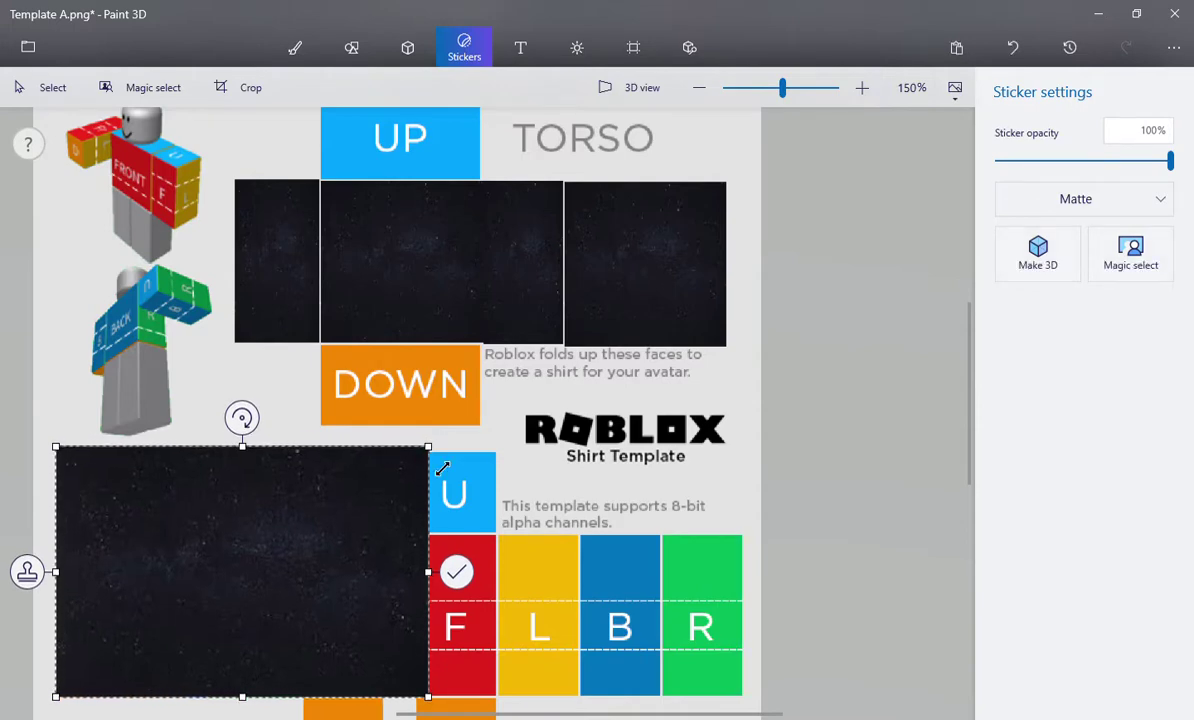
left_click_drag(428, 445, 443, 414)
left_click(964, 409)
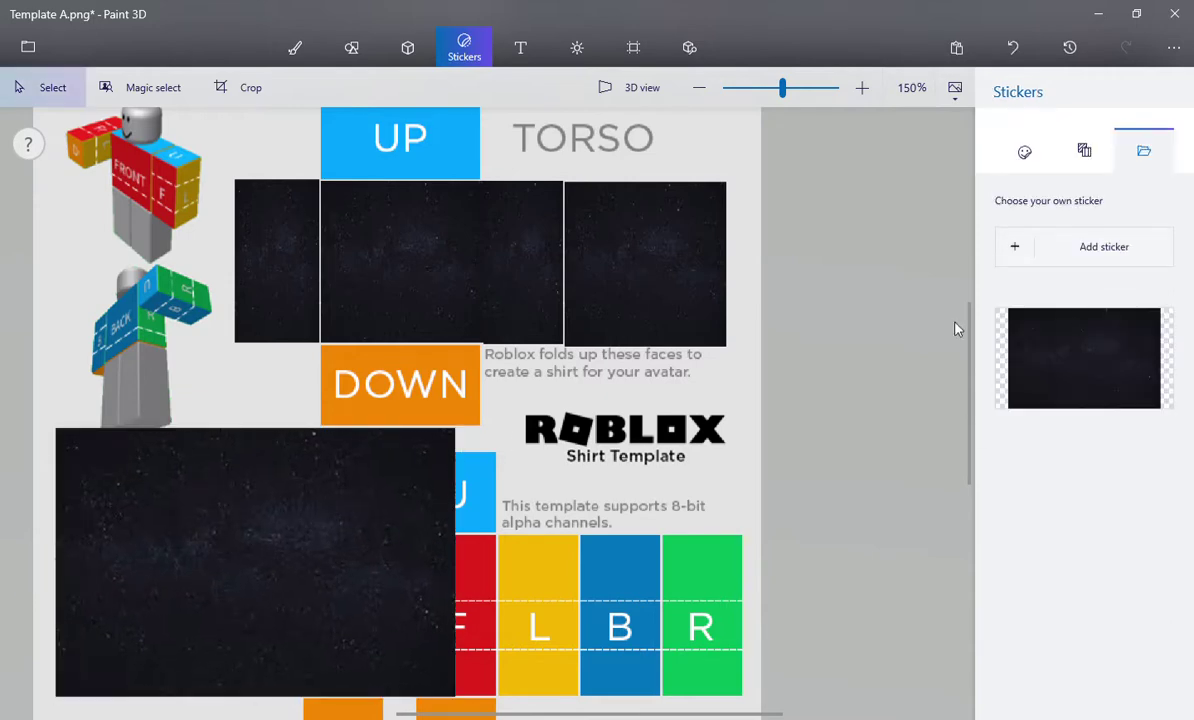
left_click(1012, 47)
Cover the right arm's L, B, R and F panels with one starry-sky sticker resized to the row.
left_click(1051, 395)
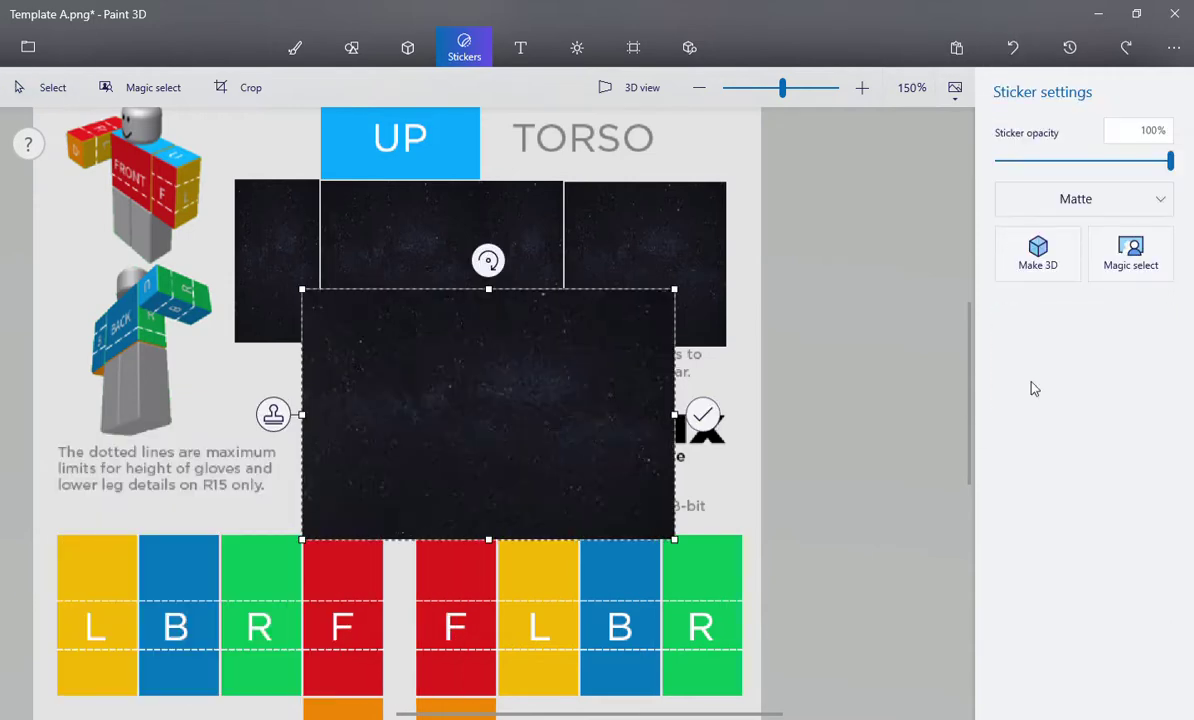
left_click_drag(411, 462, 166, 619)
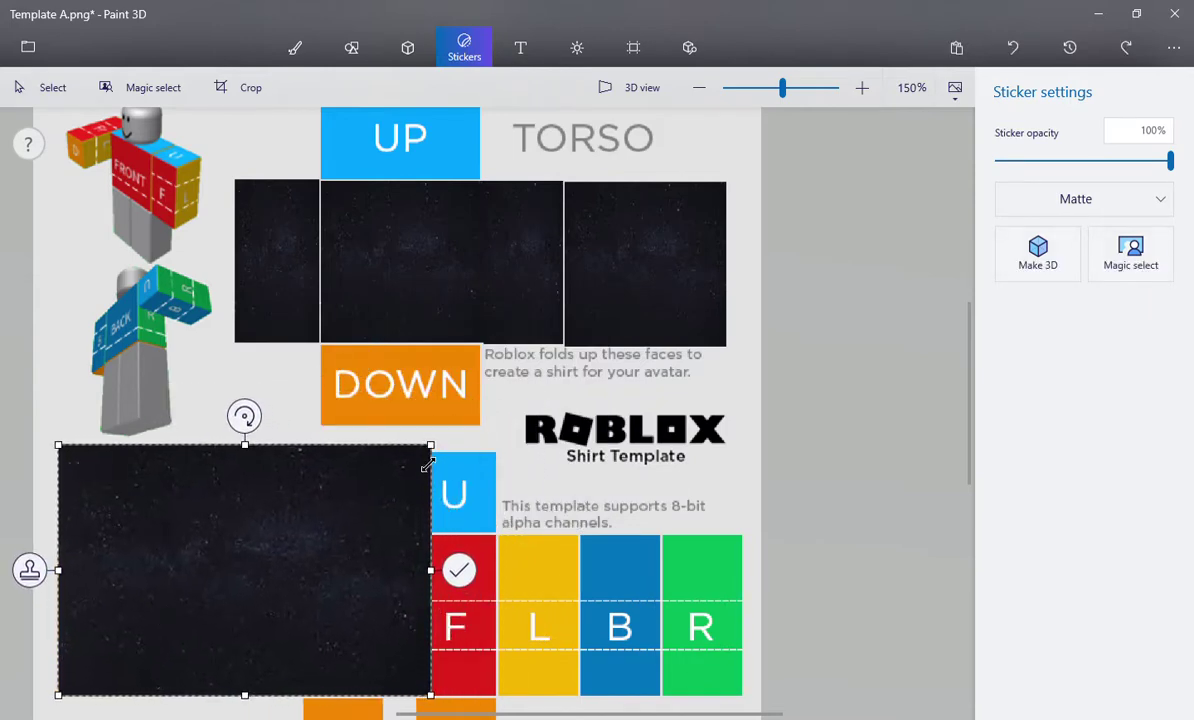
left_click_drag(428, 465, 316, 508)
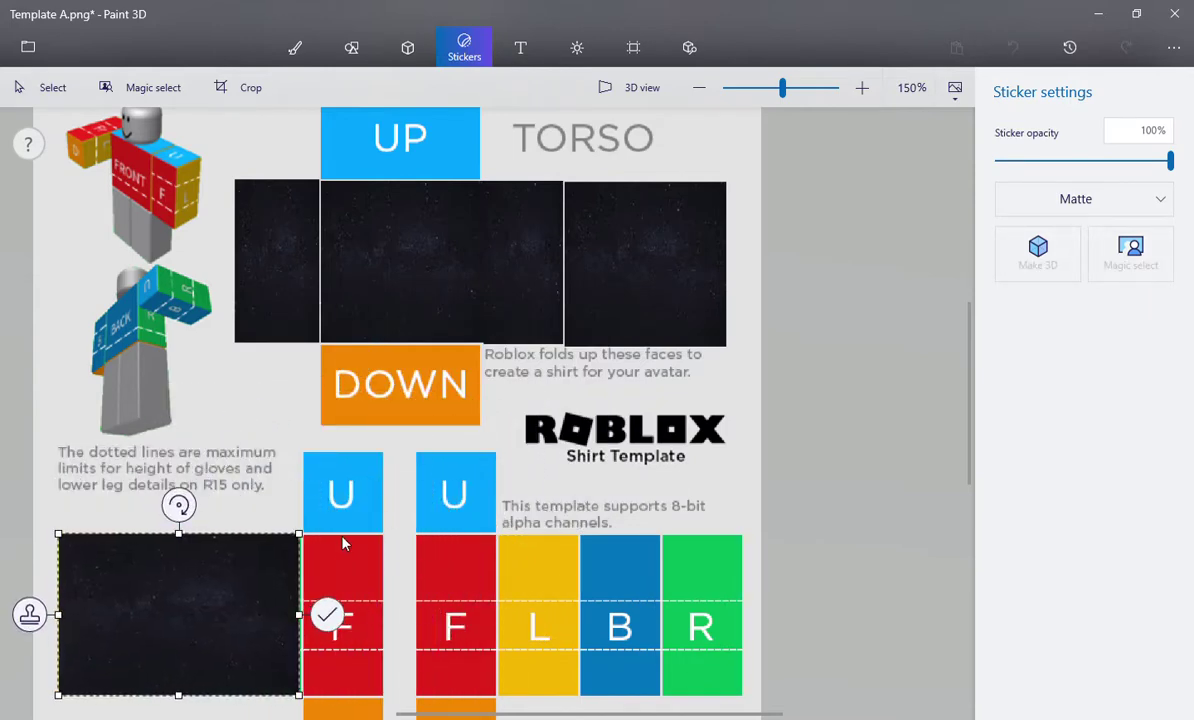
left_click_drag(302, 612, 396, 605)
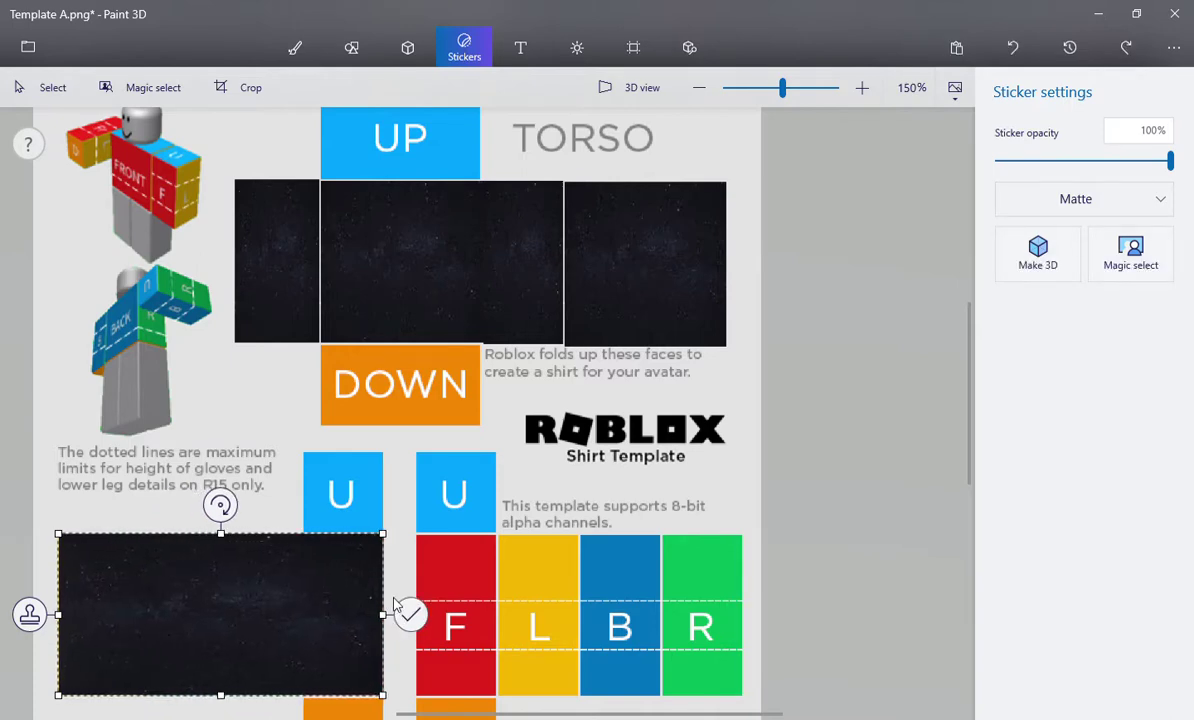
left_click(501, 530)
key("ctrl+y")
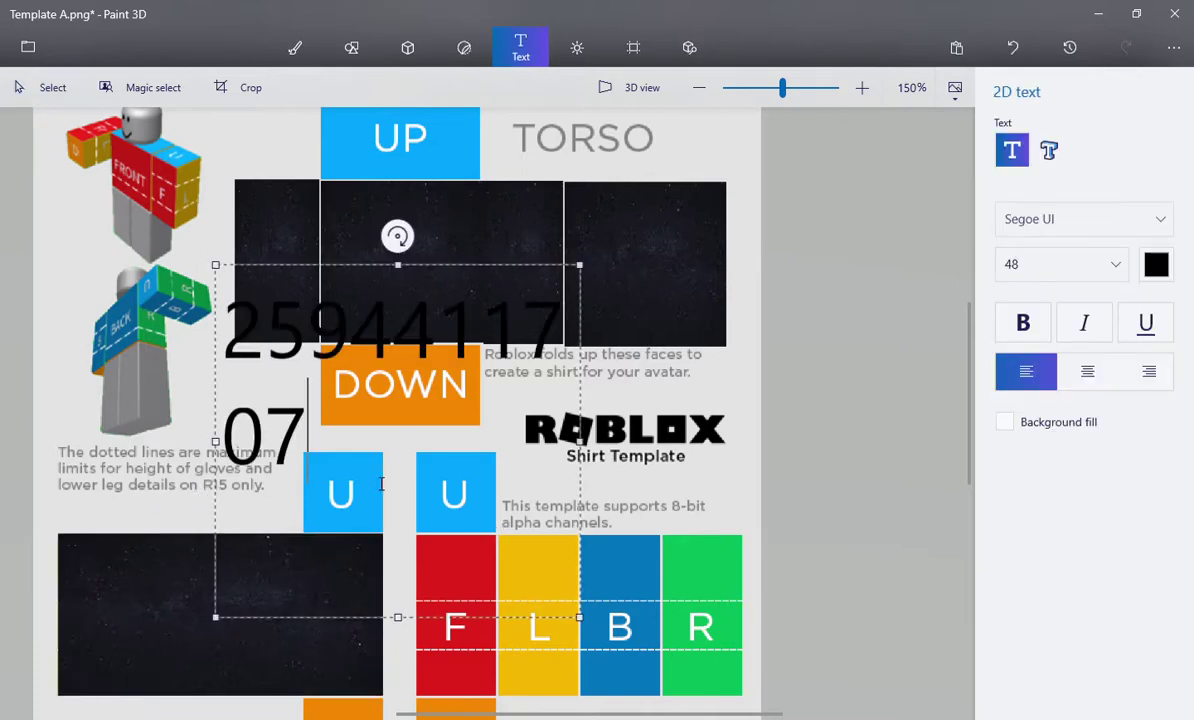
left_click(1014, 62)
left_click(464, 47)
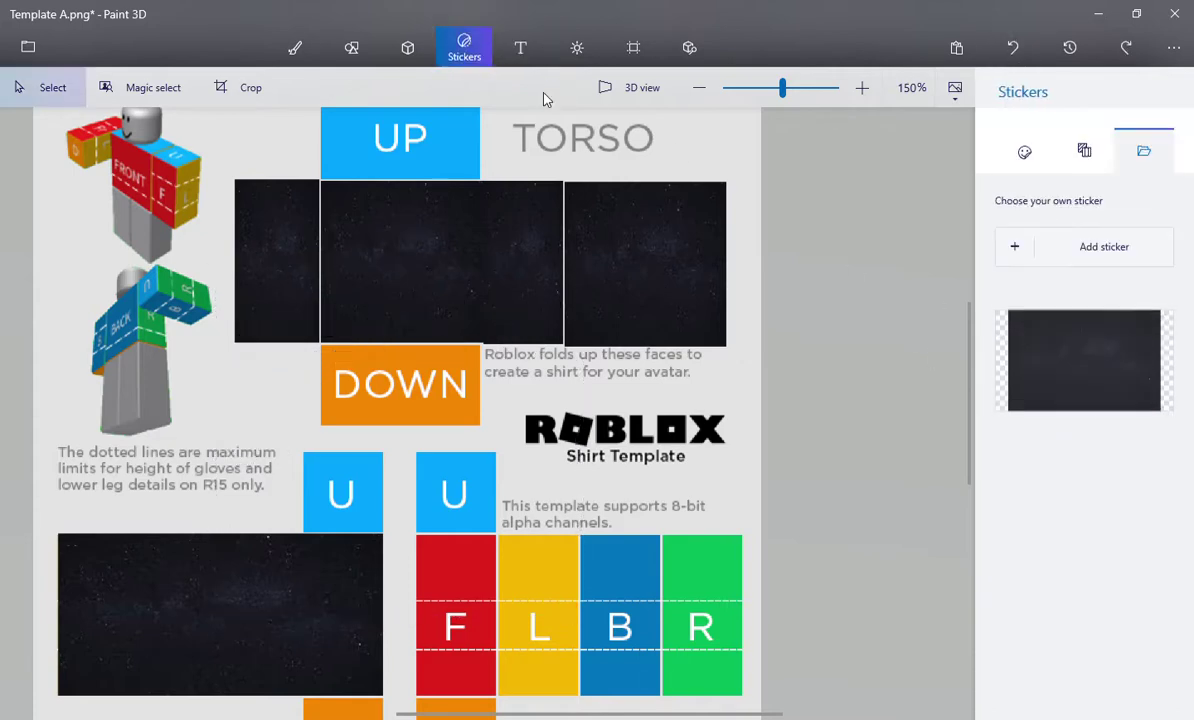
Cover the left arm's F, L, B and R panels with one starry-sky sticker resized to the row.
left_click(1053, 365)
left_click_drag(426, 440, 538, 594)
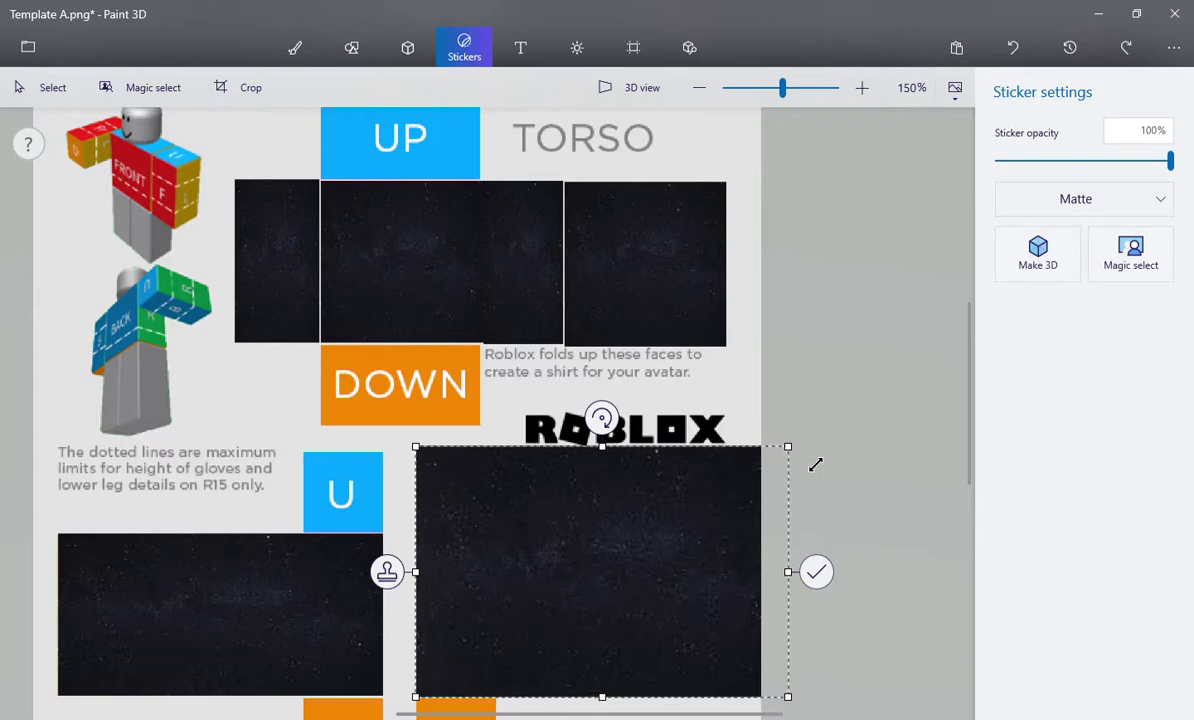
left_click_drag(788, 447, 676, 554)
left_click_drag(667, 618, 762, 622)
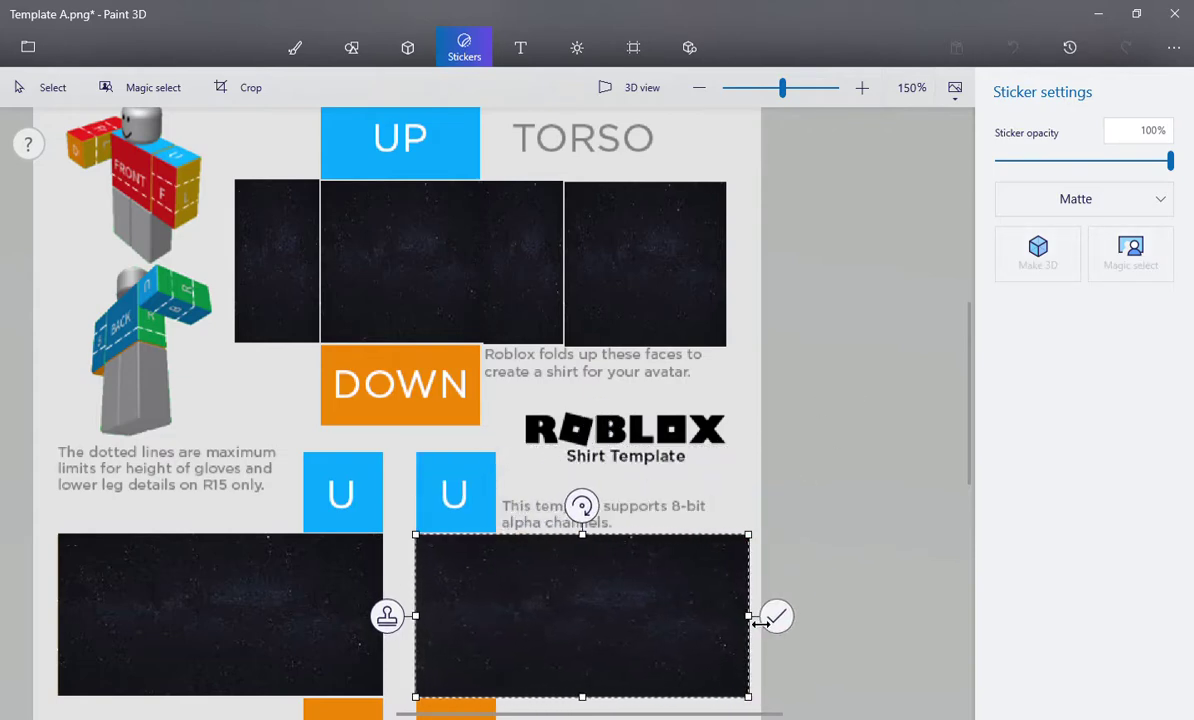
left_click(940, 443)
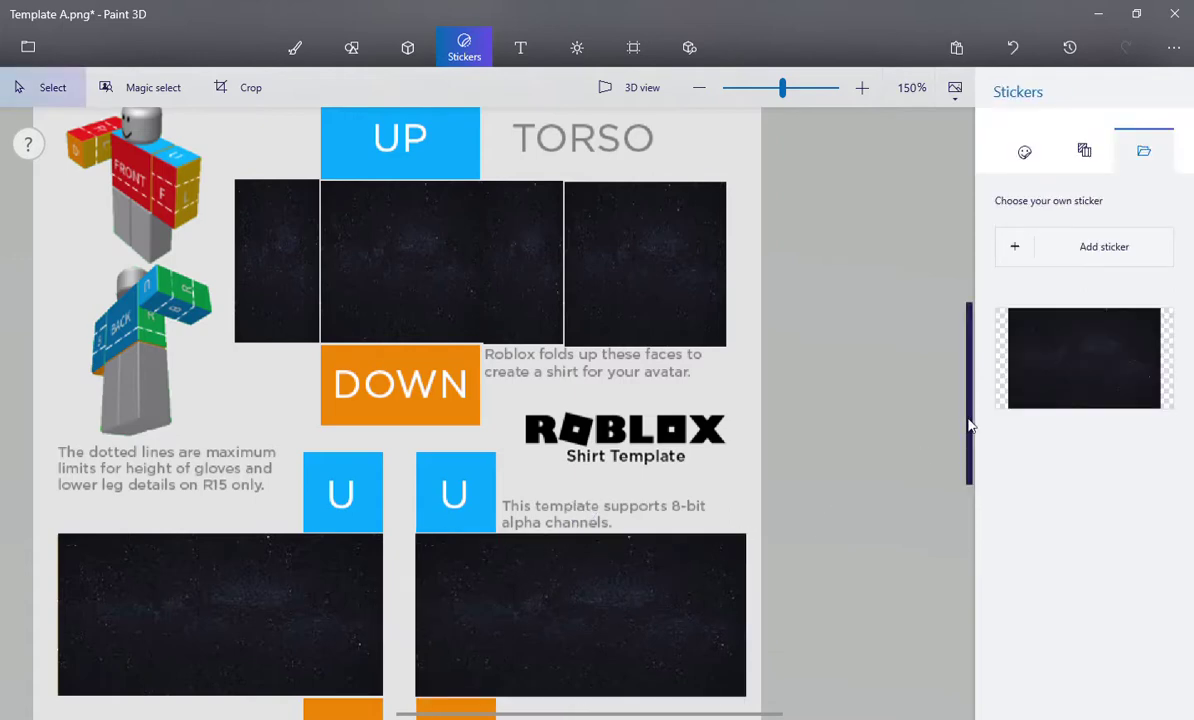
Add a starry-sky sticker over the right arm's D panel, shrunk to its height and widened toward the left arm's D panel.
left_click_drag(968, 425, 966, 487)
left_click(1069, 389)
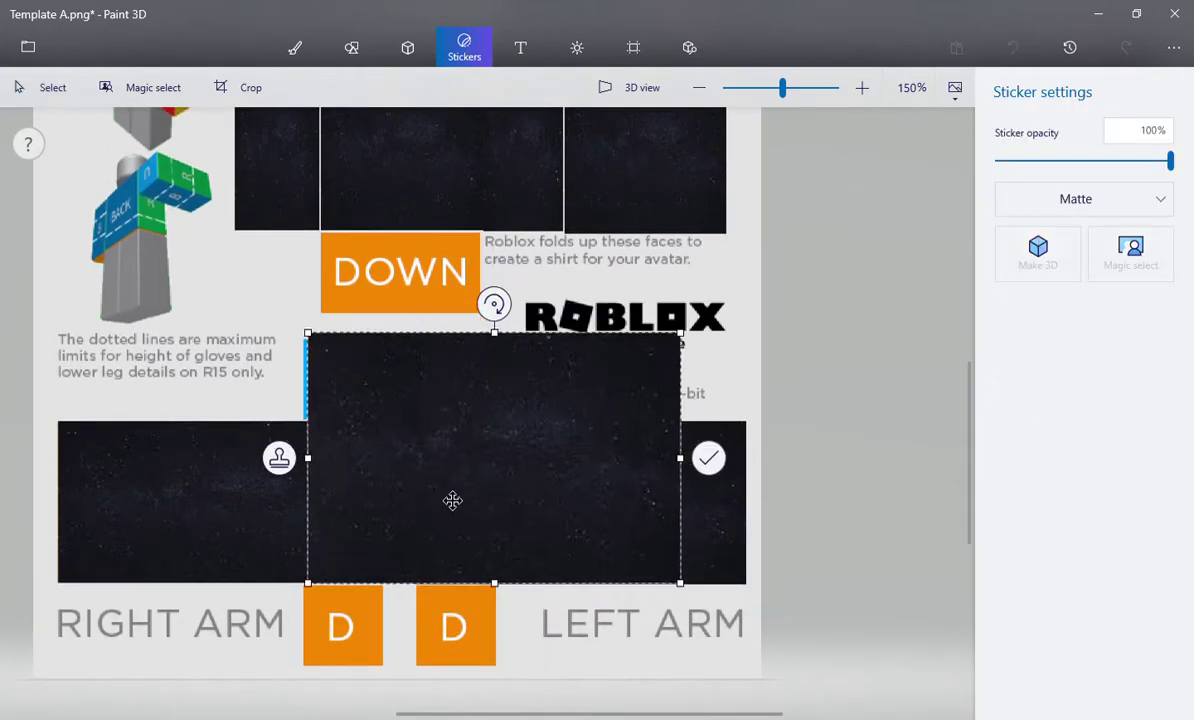
left_click_drag(453, 500, 448, 557)
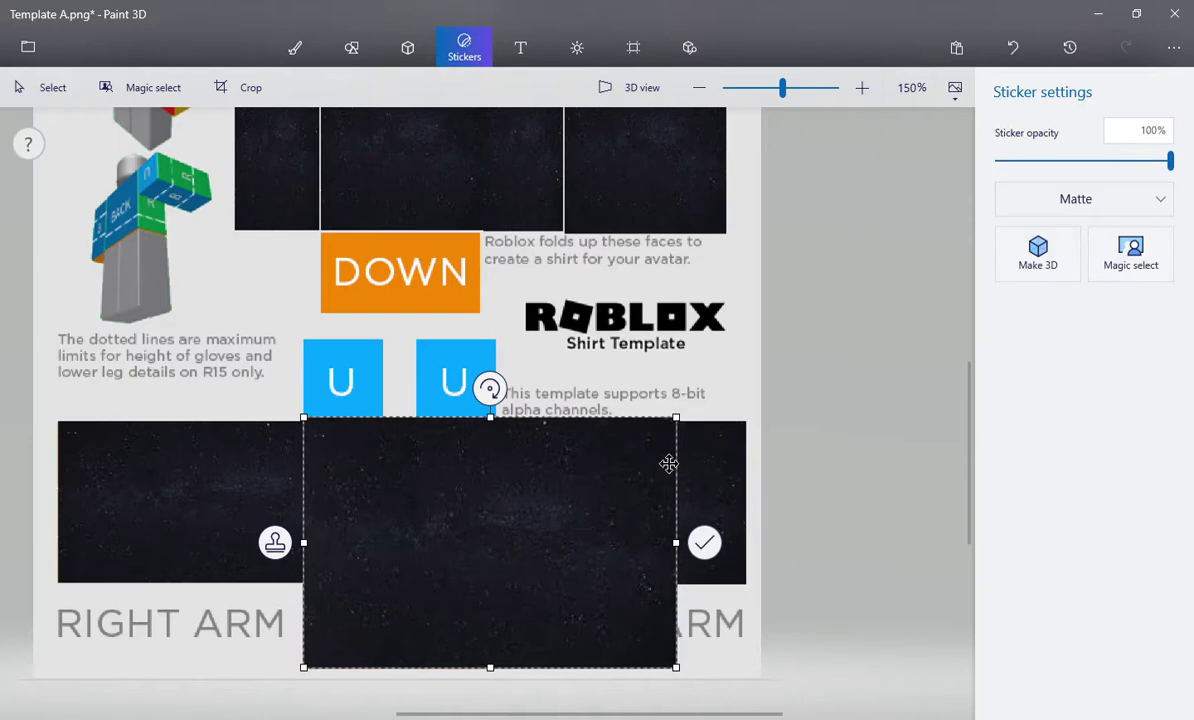
left_click_drag(676, 418, 505, 593)
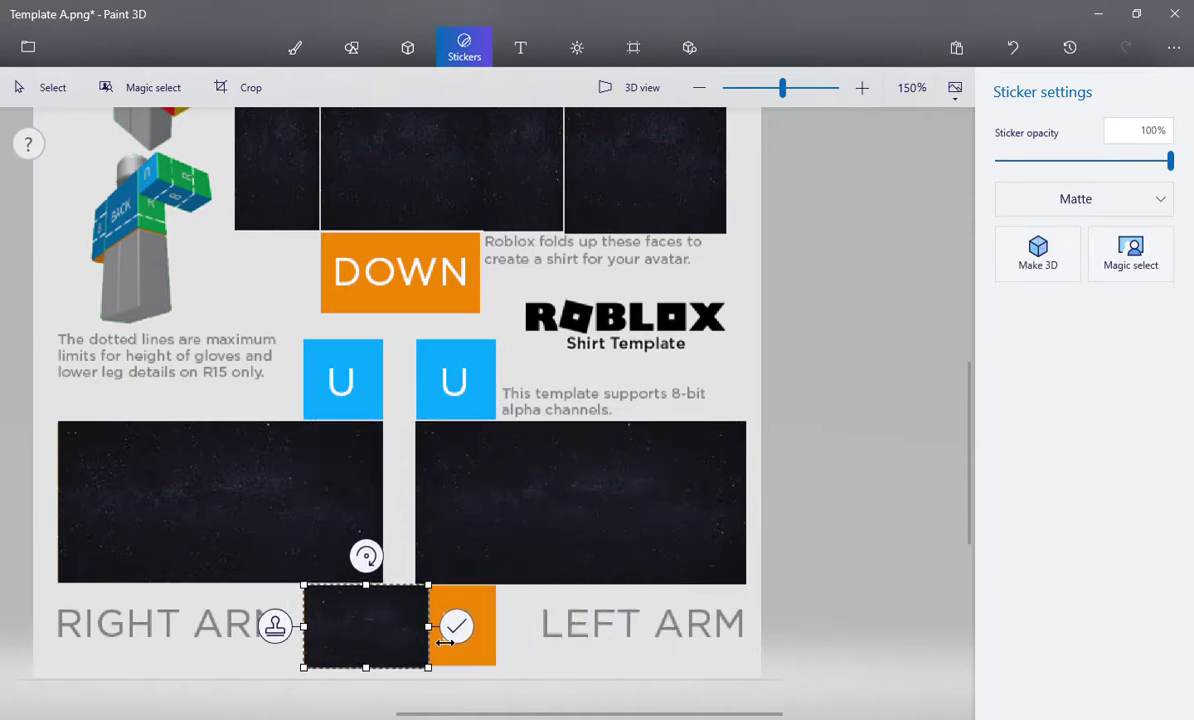
left_click_drag(445, 643, 454, 640)
key("Return")
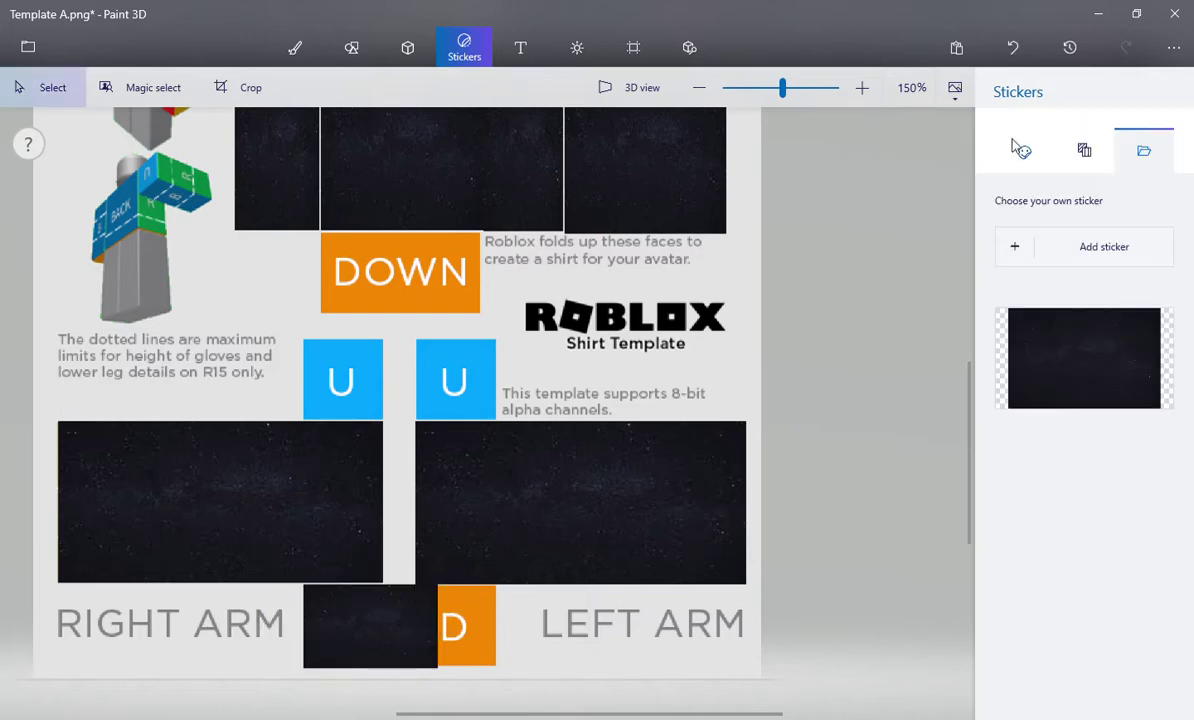
Add a starry-sky sticker over the left arm's D panel, shrunk to the height of the adjoining D sticker.
left_click(1066, 394)
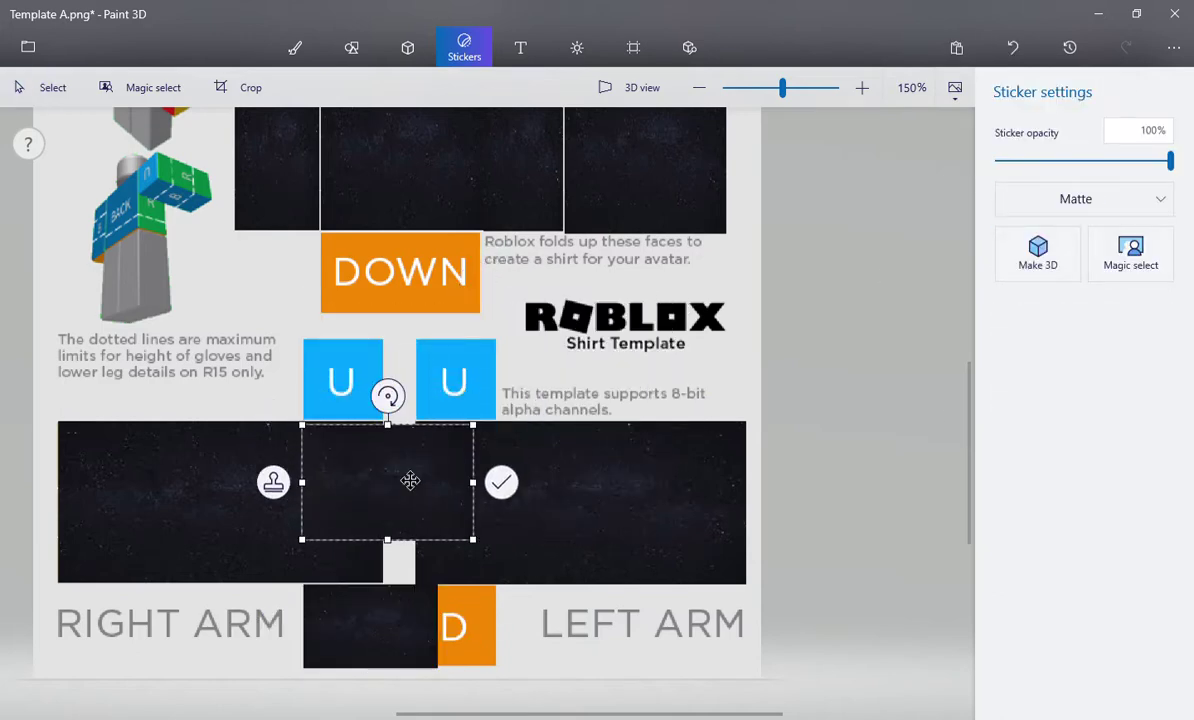
left_click_drag(410, 481, 539, 612)
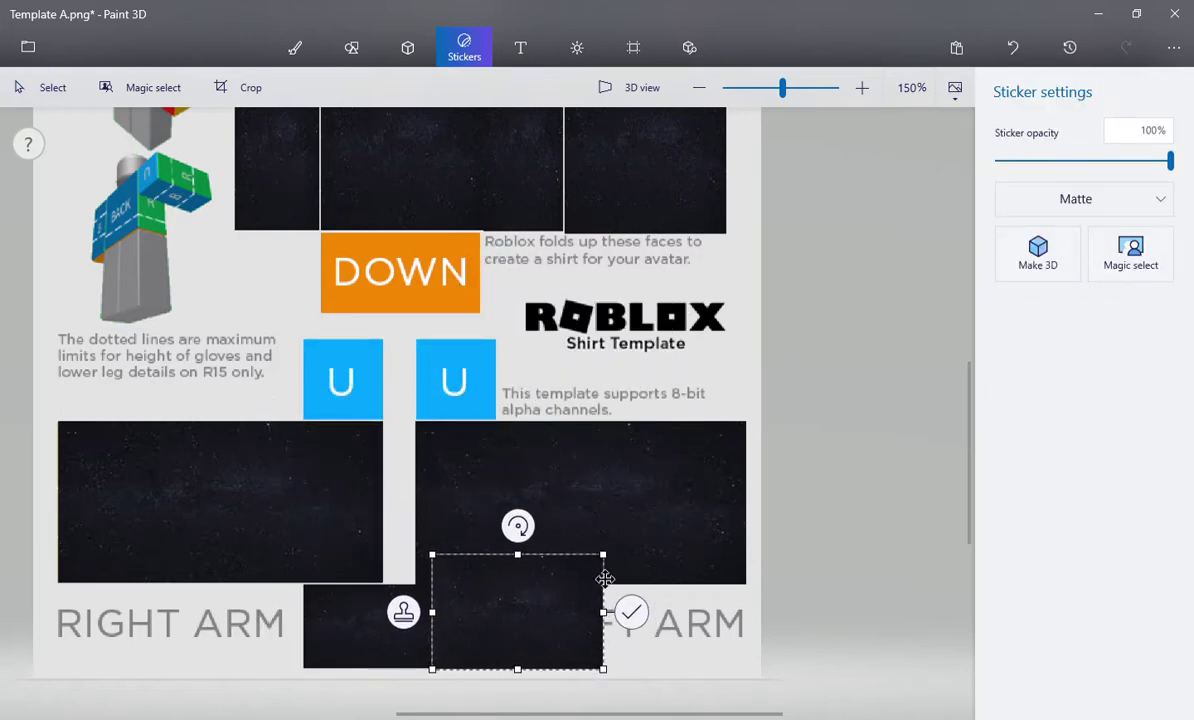
mouse_move(605, 578)
left_mouse_down()
mouse_move(605, 568)
mouse_move(528, 602)
mouse_move(617, 588)
left_mouse_up()
left_click(640, 581)
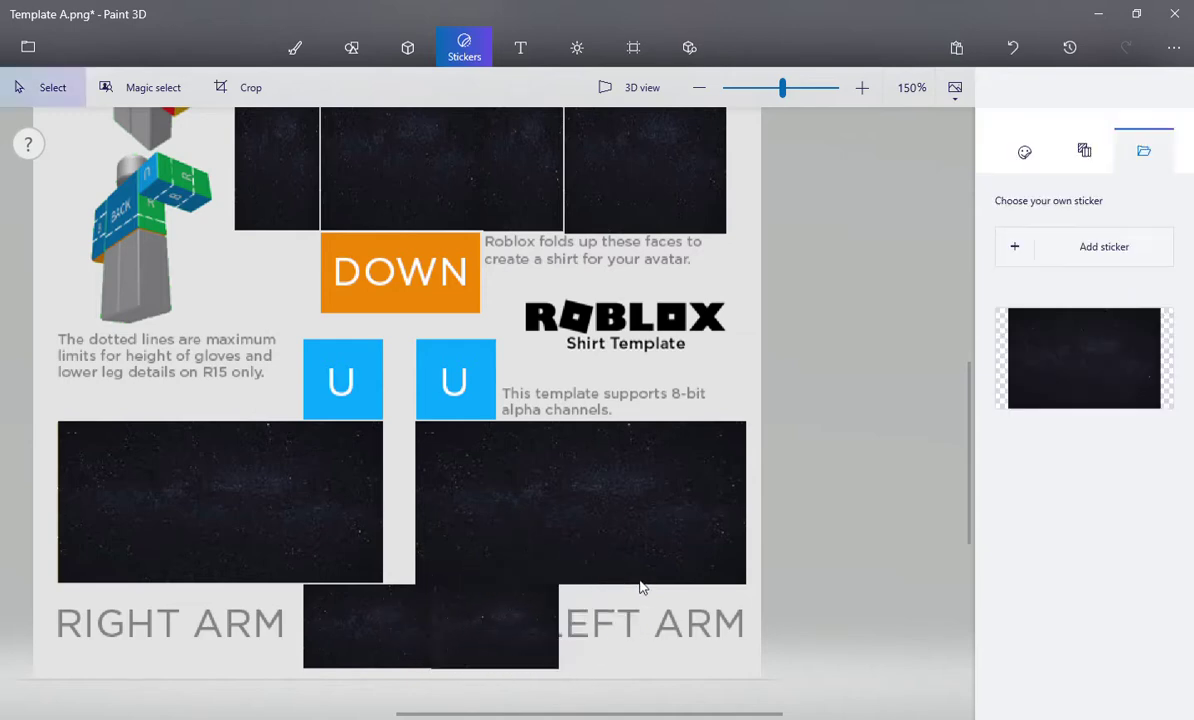
key("ctrl+v")
left_click(1027, 40)
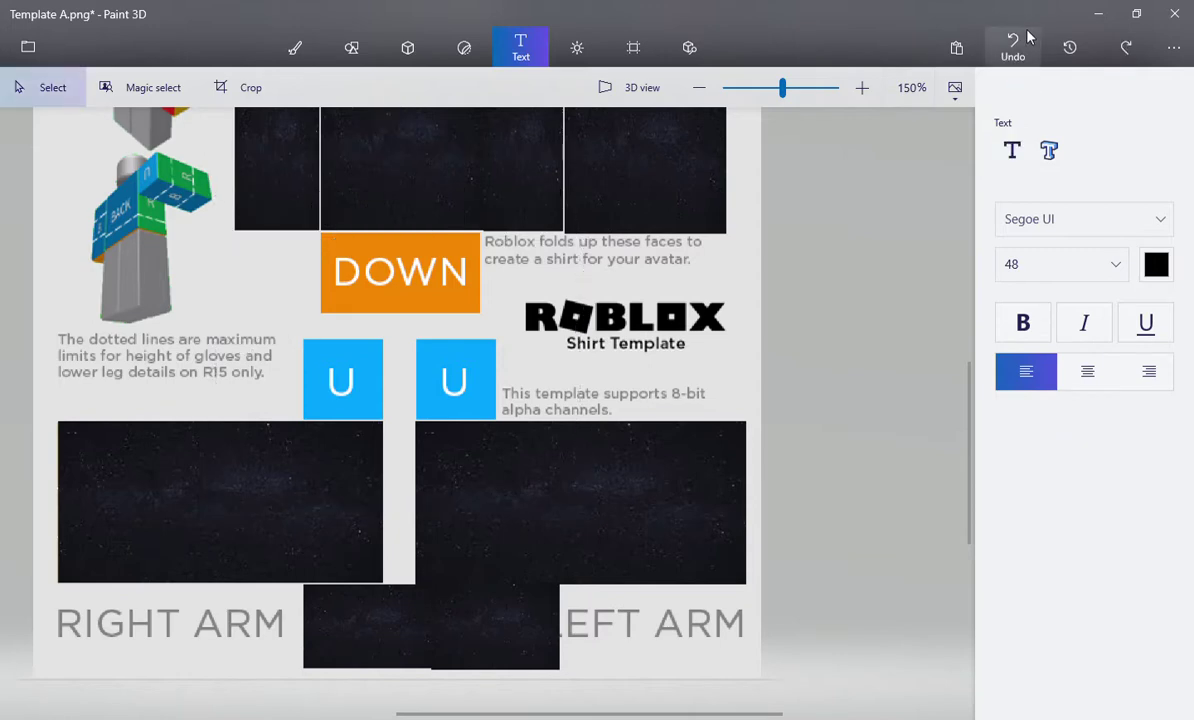
Cover the torso's DOWN panel and both arms' U panels with one starry-sky sticker resized to fill the gap between torso and arms.
left_click(464, 47)
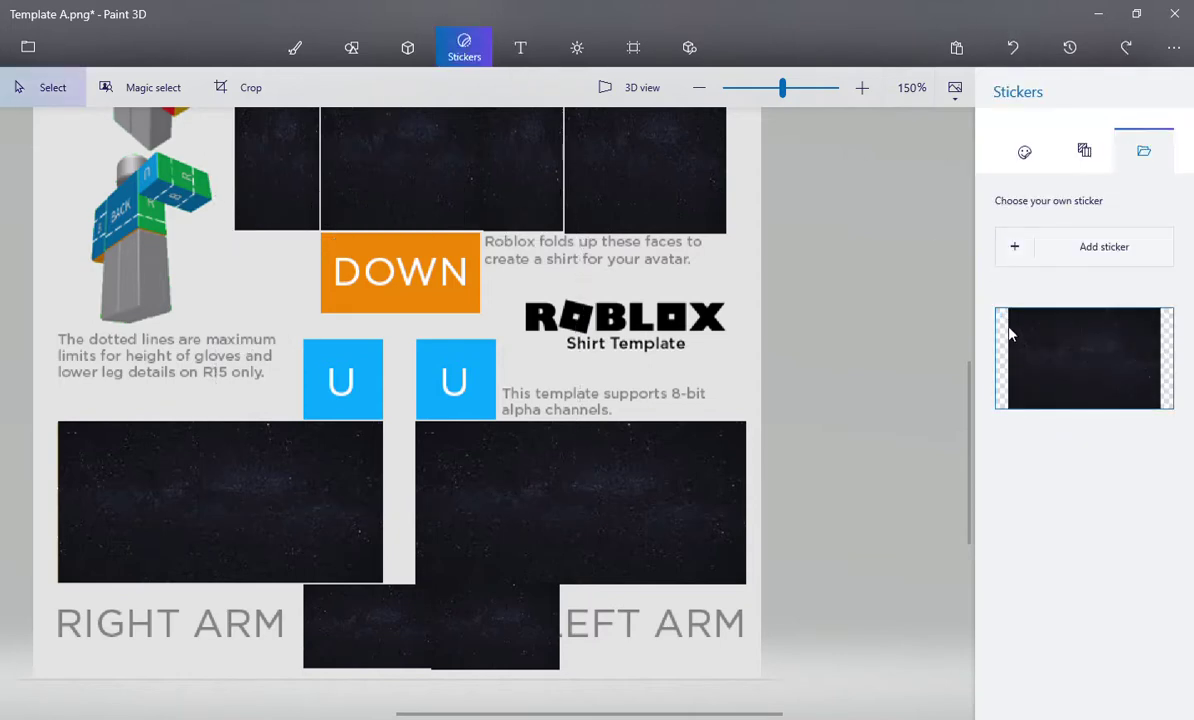
left_click(1007, 330)
left_click_drag(500, 371, 499, 302)
left_click_drag(673, 171, 596, 253)
left_click(687, 307)
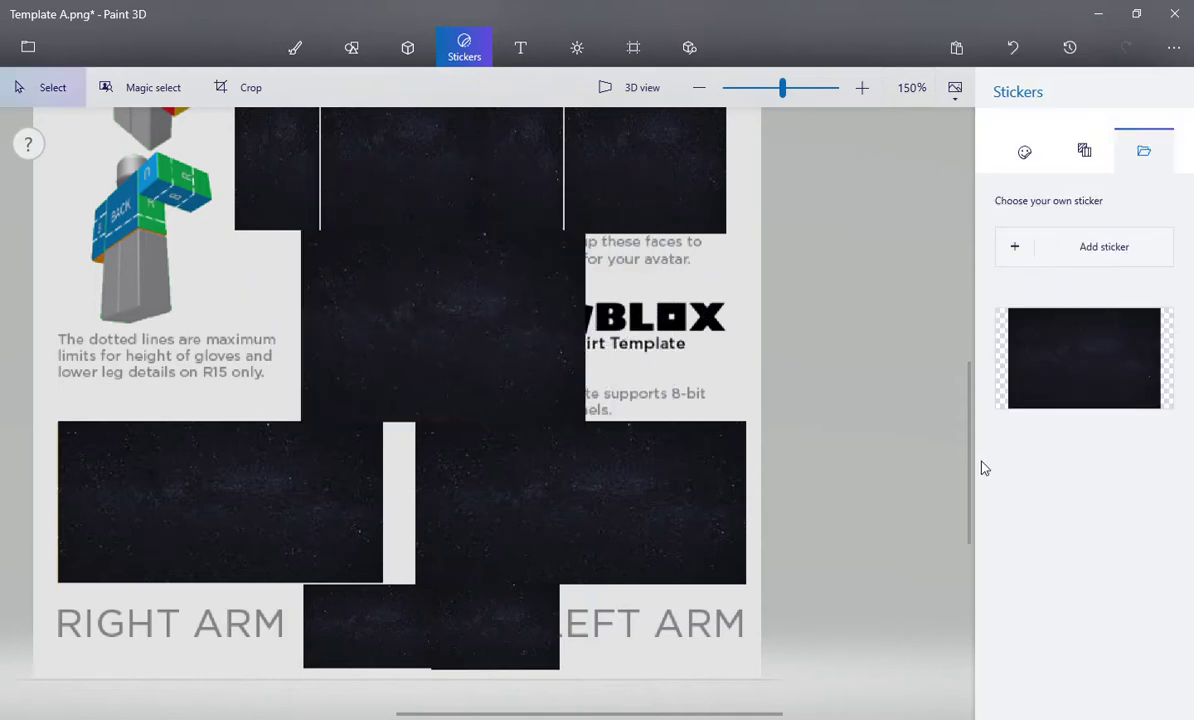
Add a starry-sky sticker over the torso's UP panel, shrunk to roughly the panel's width.
scroll(965, 455, "up", 3)
left_click(1085, 354)
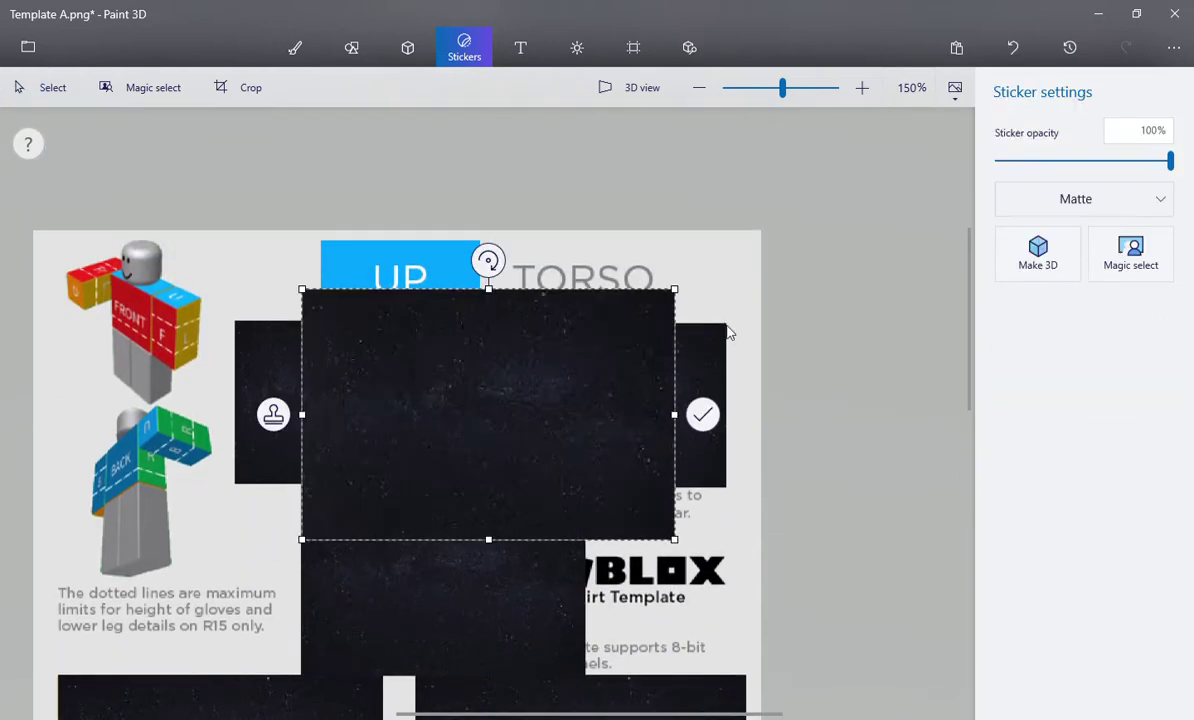
left_click_drag(498, 424, 506, 386)
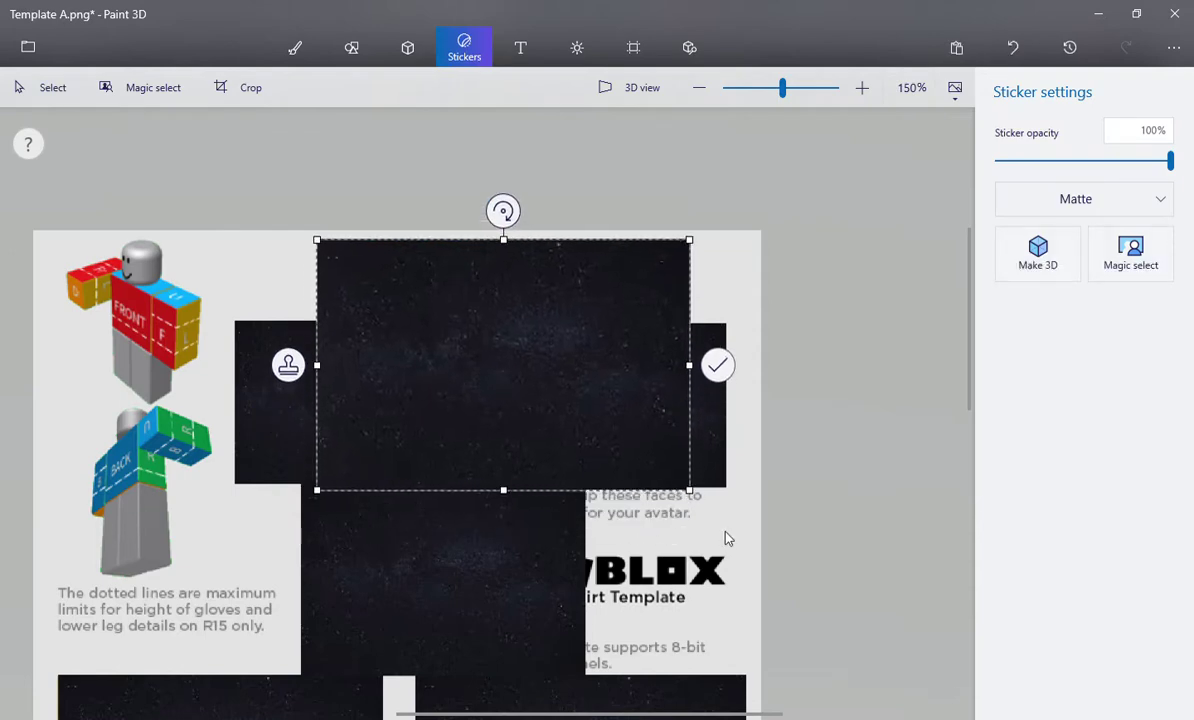
left_click_drag(693, 488, 488, 301)
left_click(509, 293)
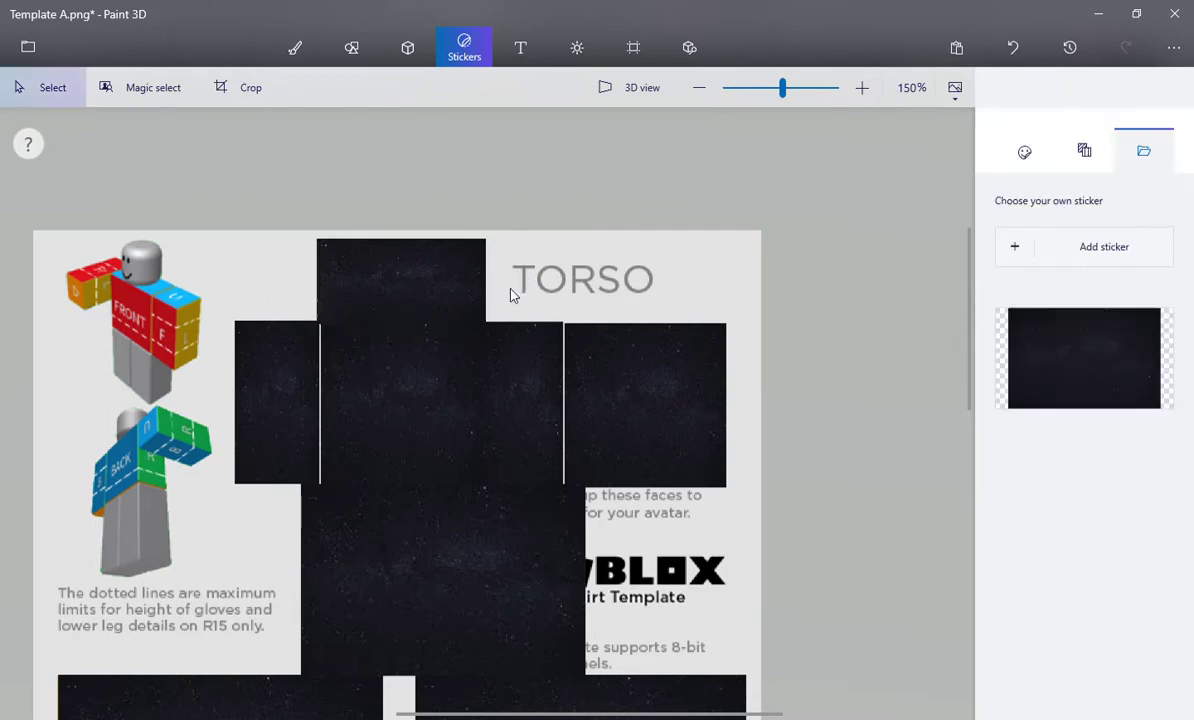
Draw a thin, wide square outline across the upper part of the right arm panels, with a white 13 px line and no fill.
scroll(938, 488, "down", 3)
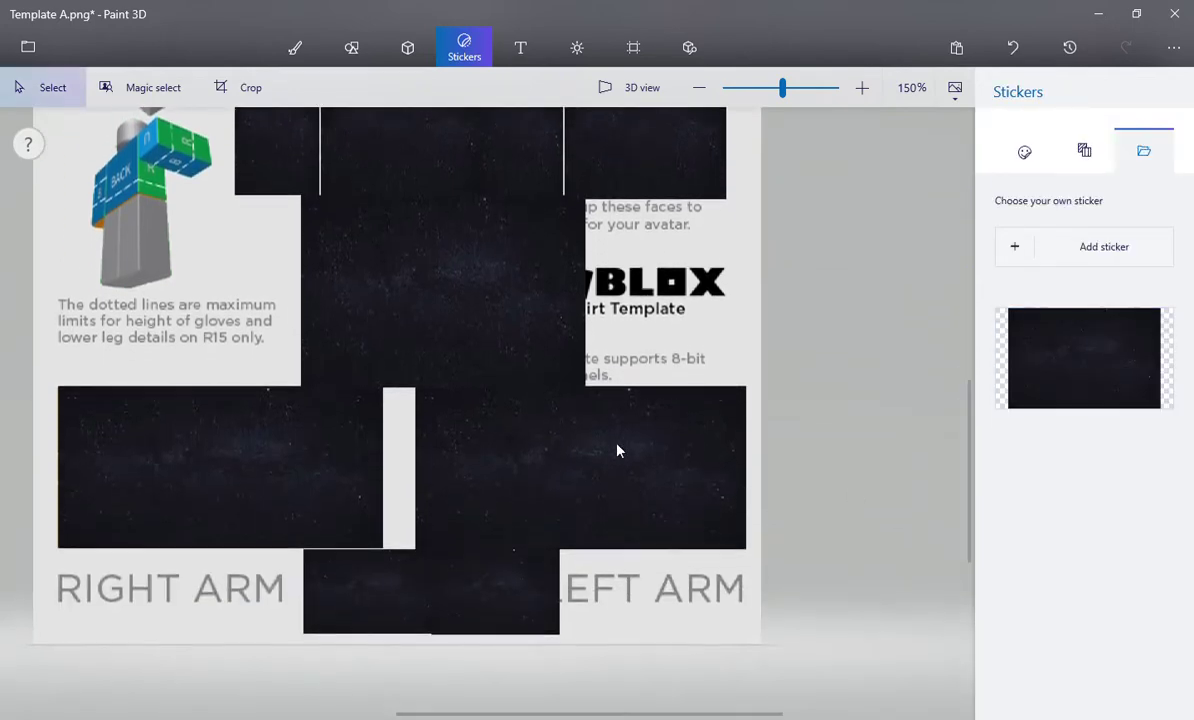
left_click(352, 50)
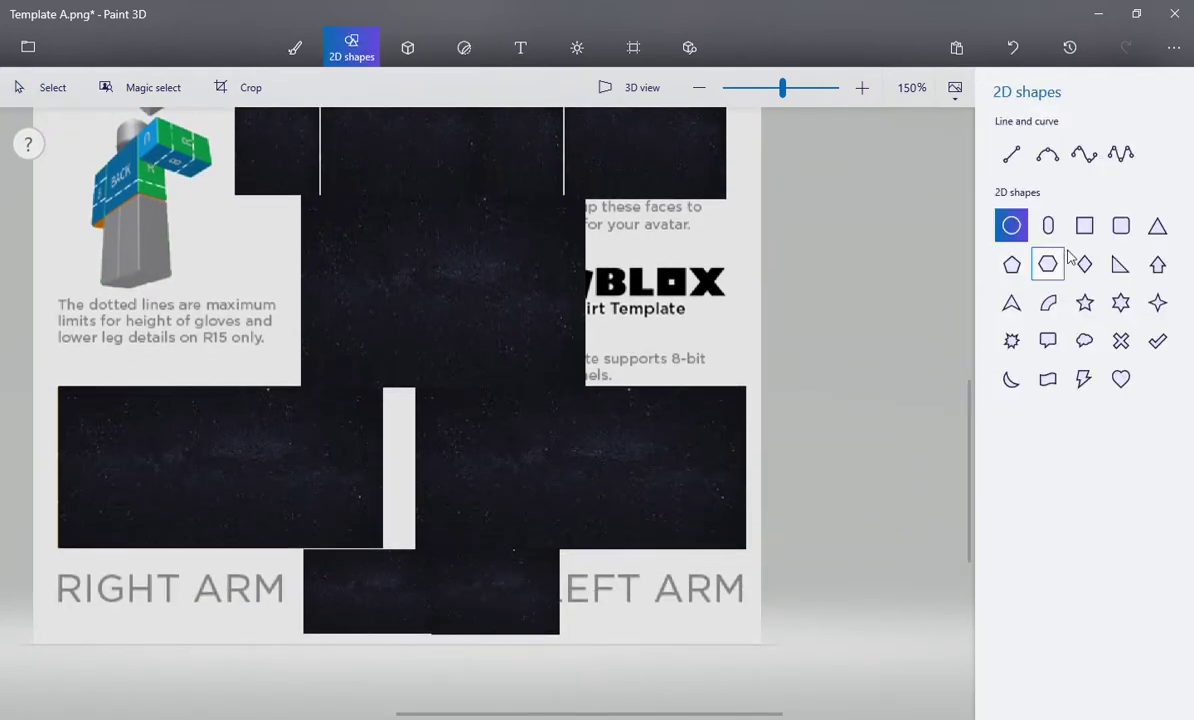
left_click_drag(52, 440, 416, 489)
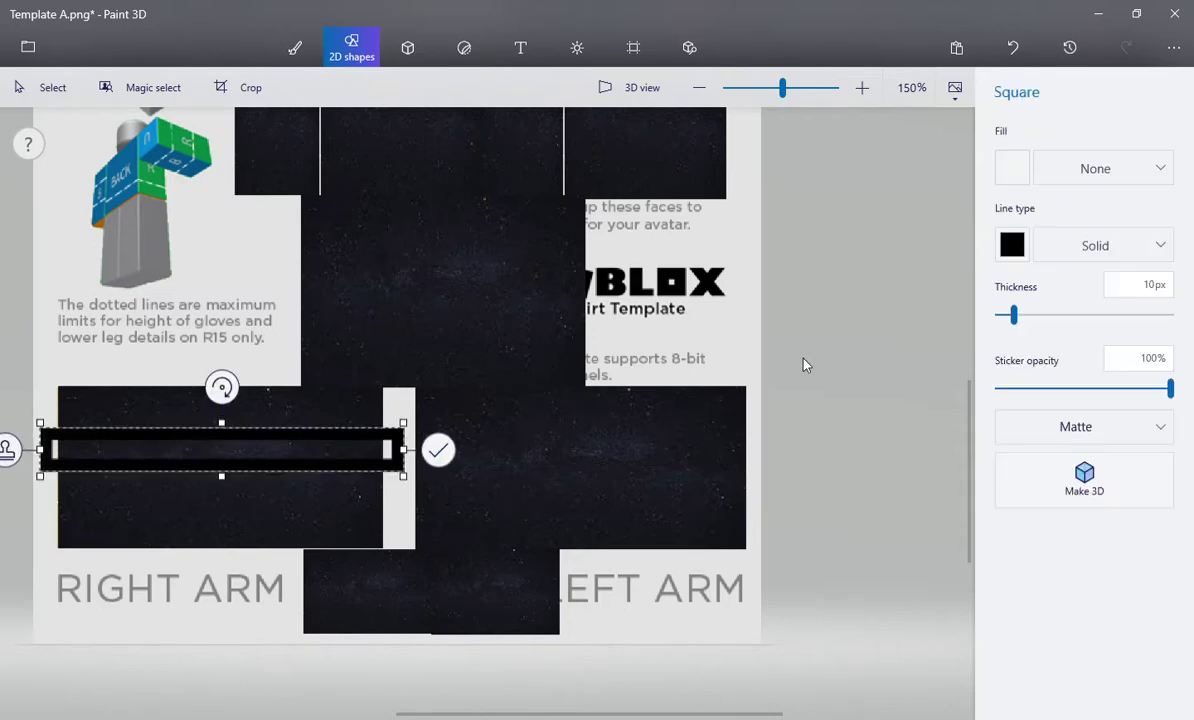
left_click(1013, 250)
left_click(940, 307)
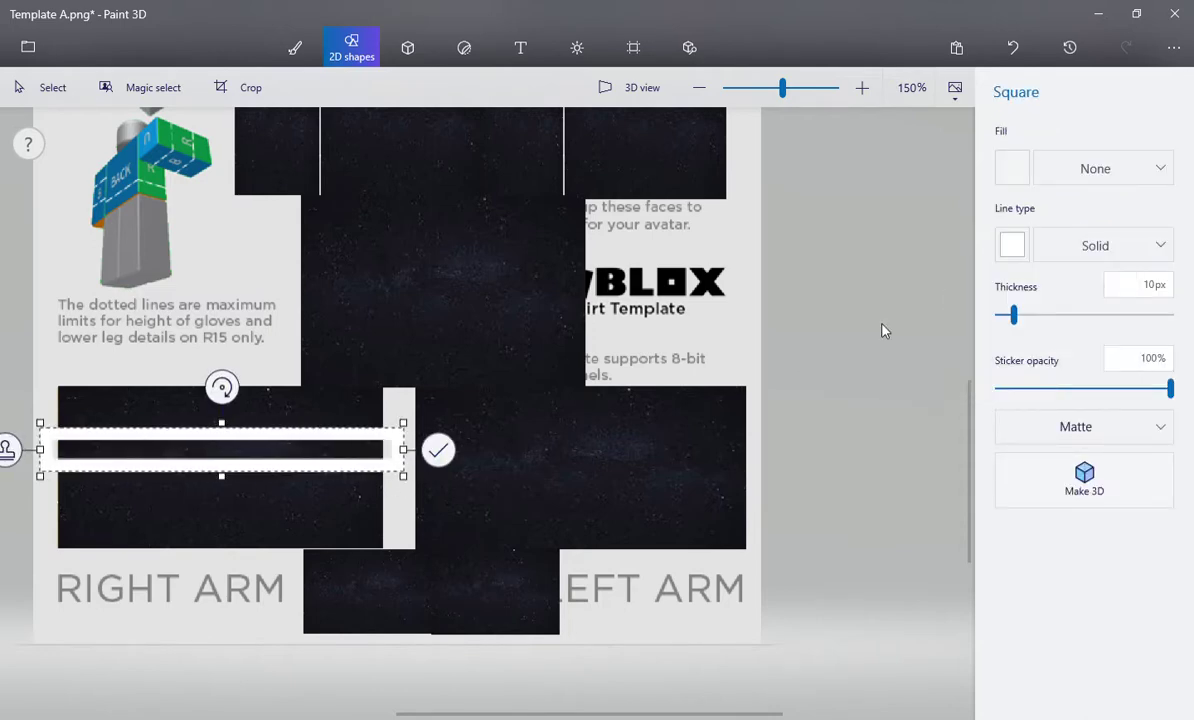
left_click_drag(320, 449, 321, 441)
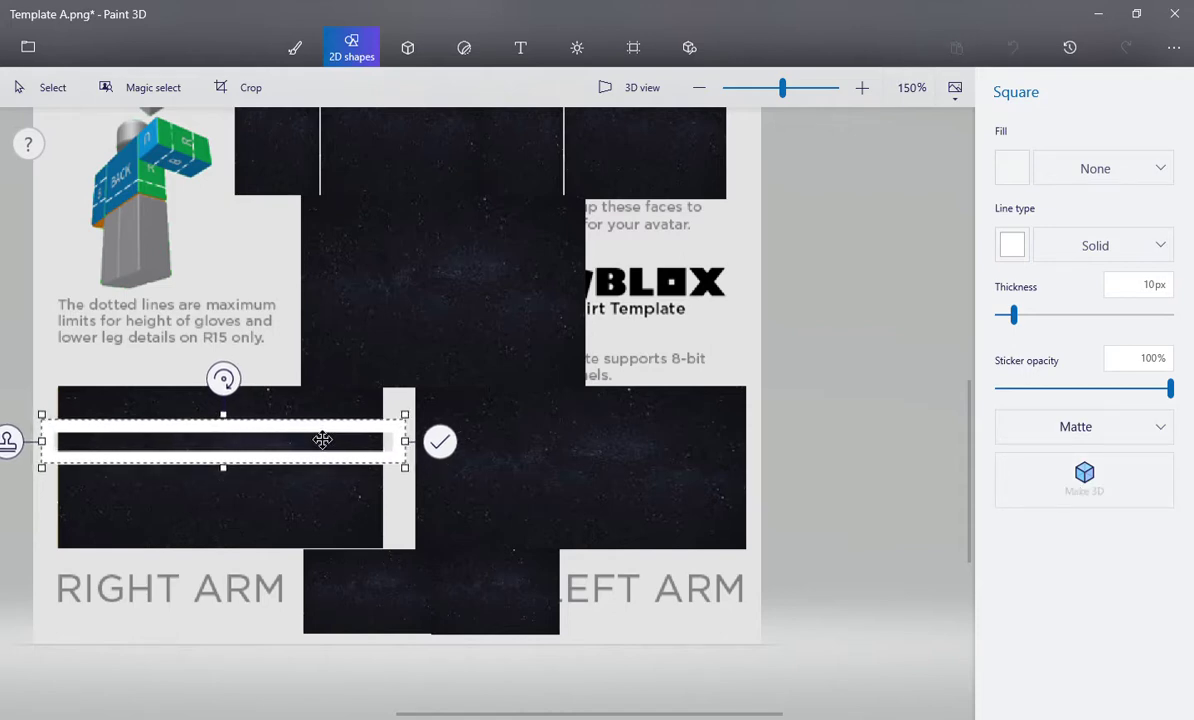
left_click_drag(1013, 316, 1022, 318)
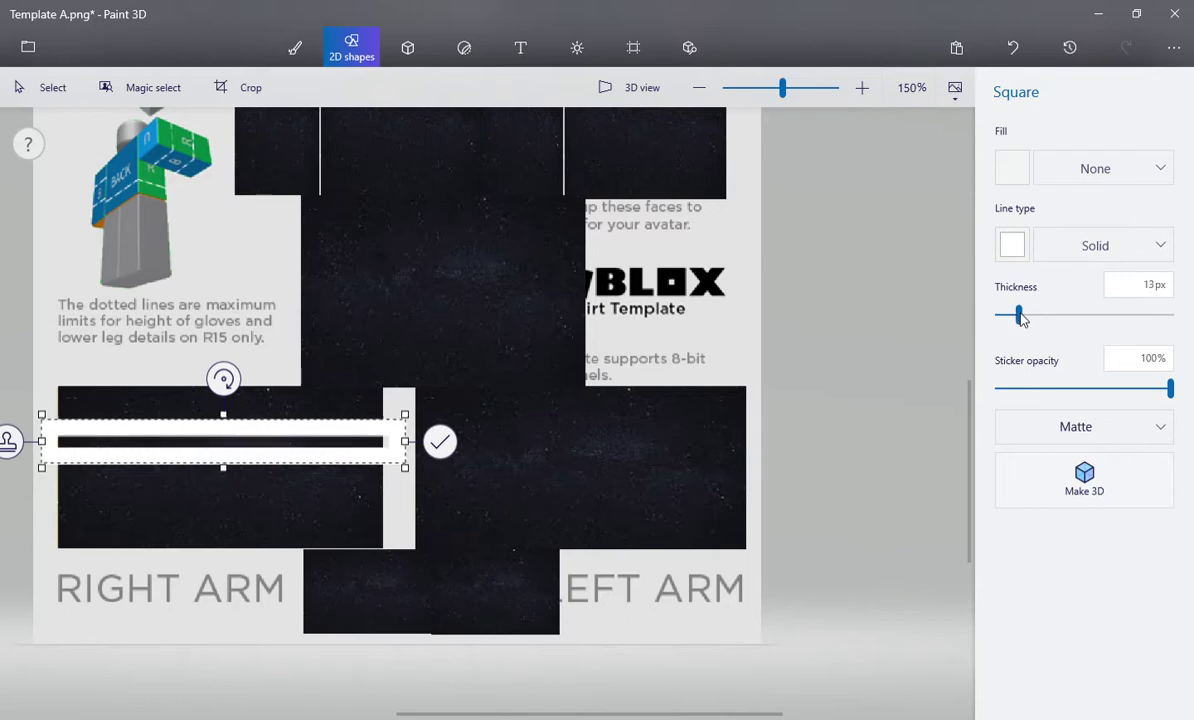
left_click(441, 443)
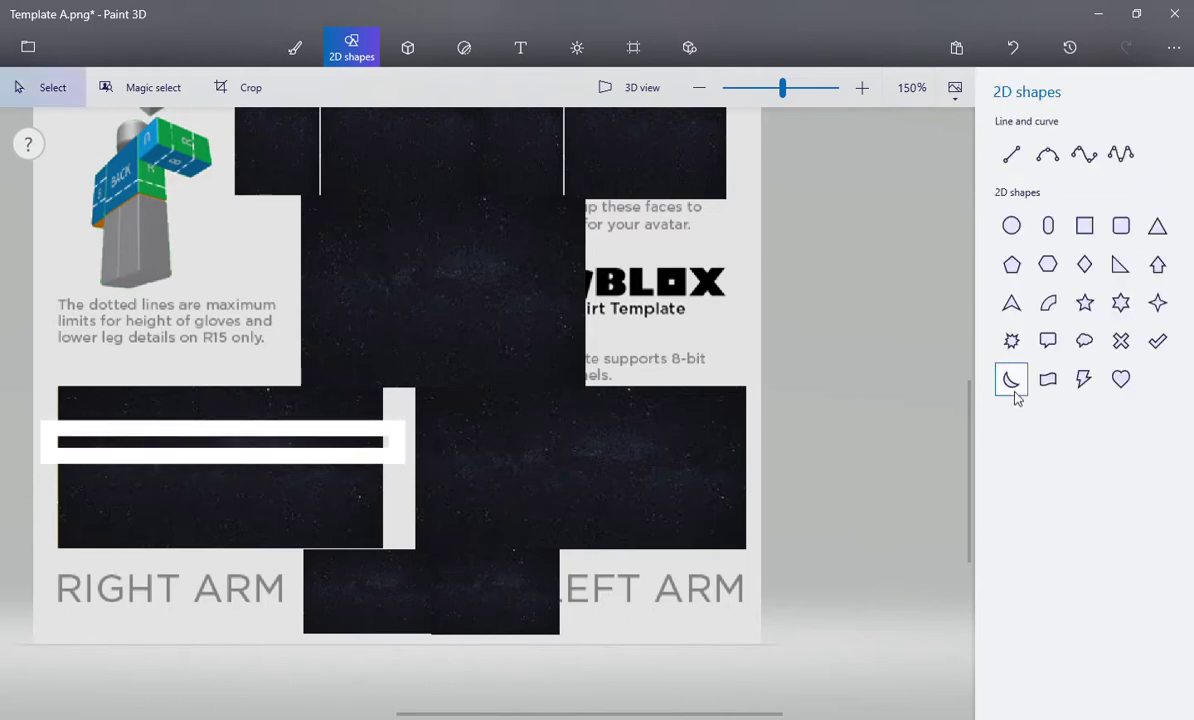
Add the white 2D text "Nova" in the Rage font at size 26 on the torso's FRONT panel.
left_click_drag(968, 425, 968, 315)
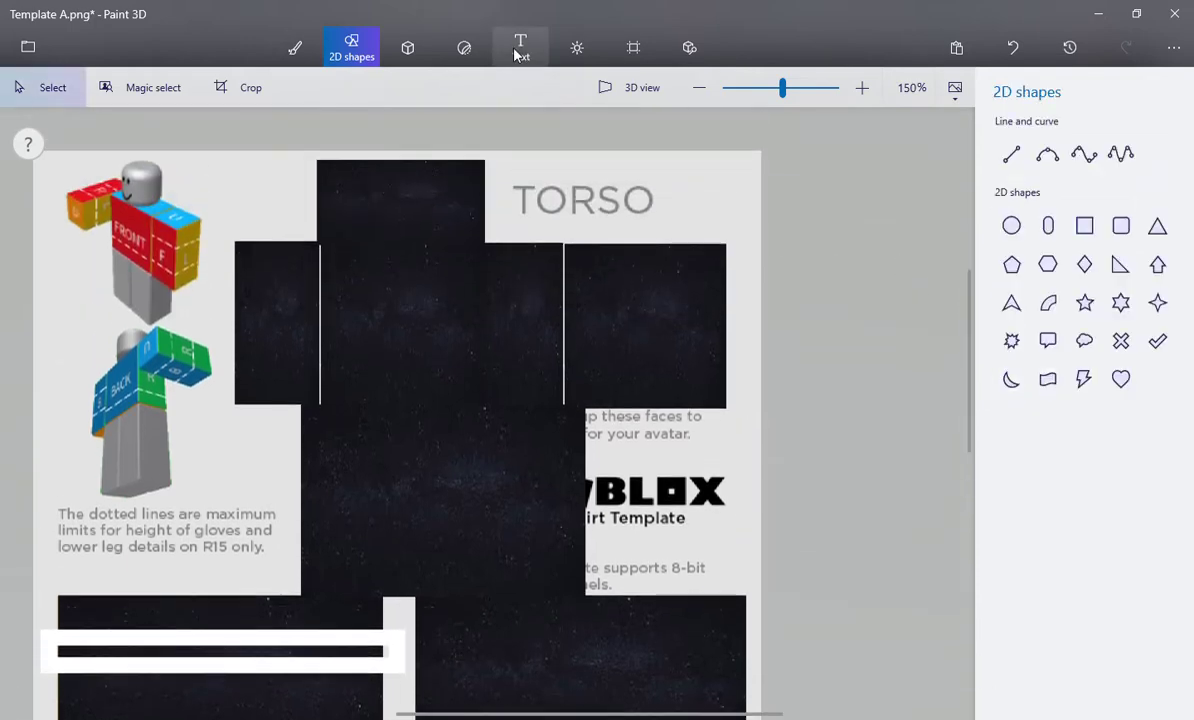
left_click(520, 47)
left_click(1155, 264)
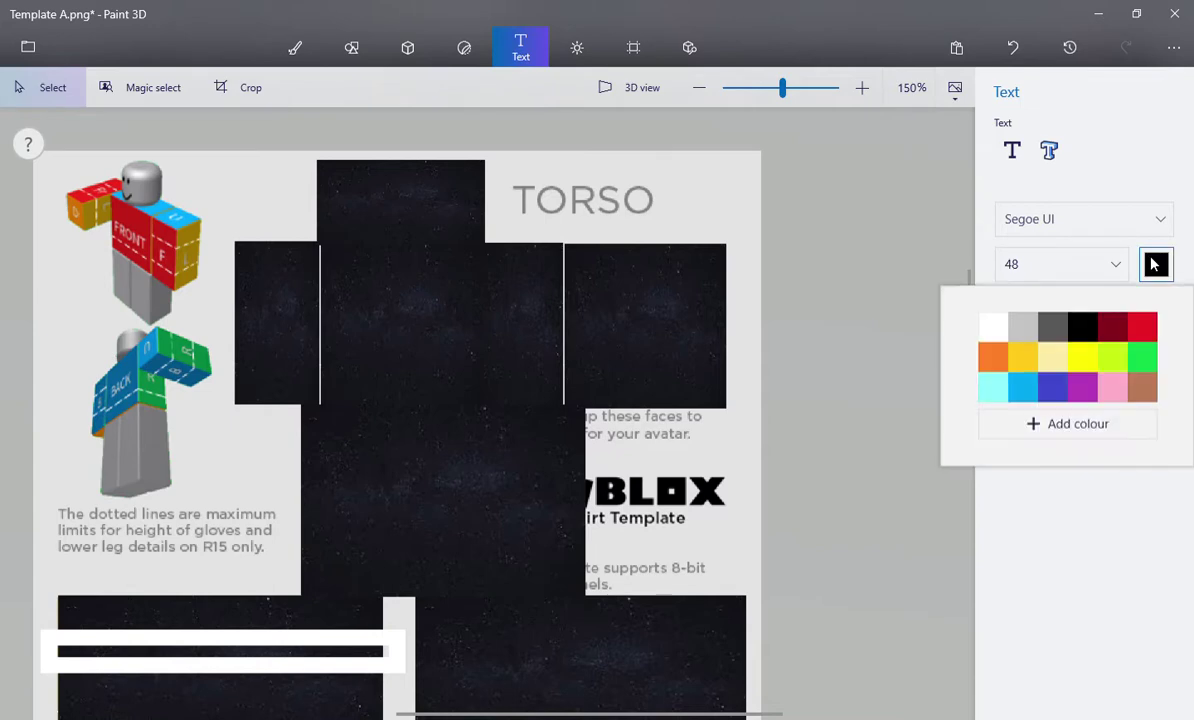
left_click(998, 341)
left_click(1026, 274)
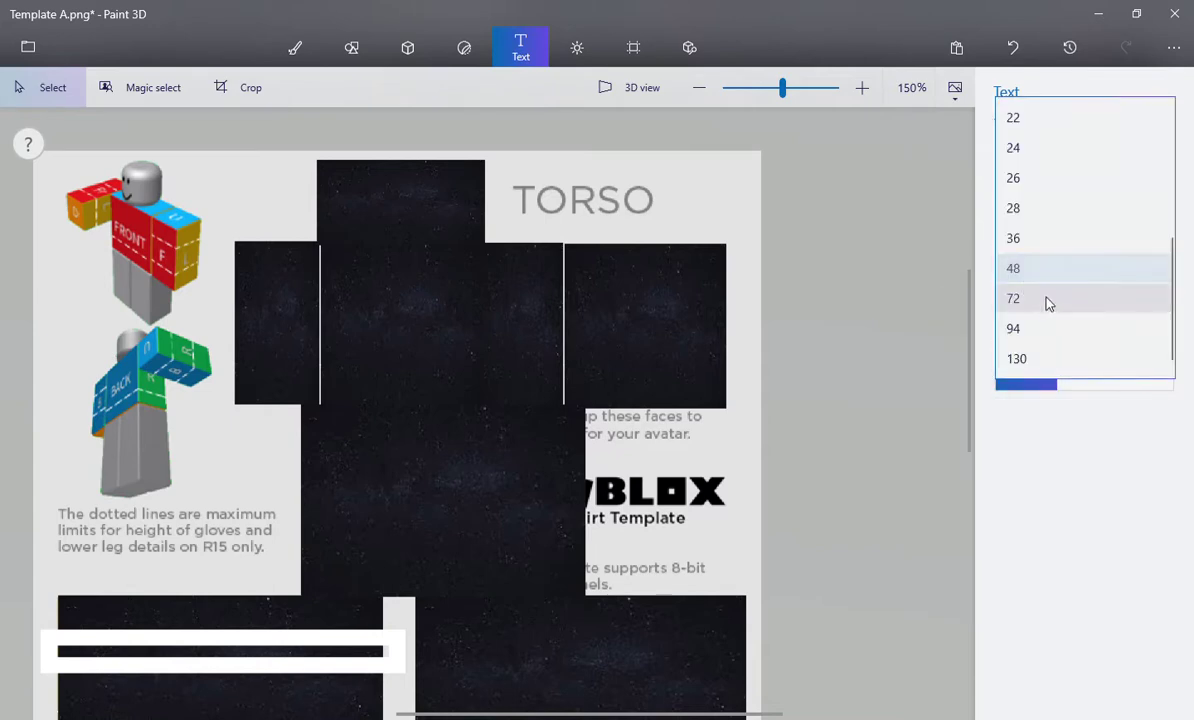
left_click(1026, 184)
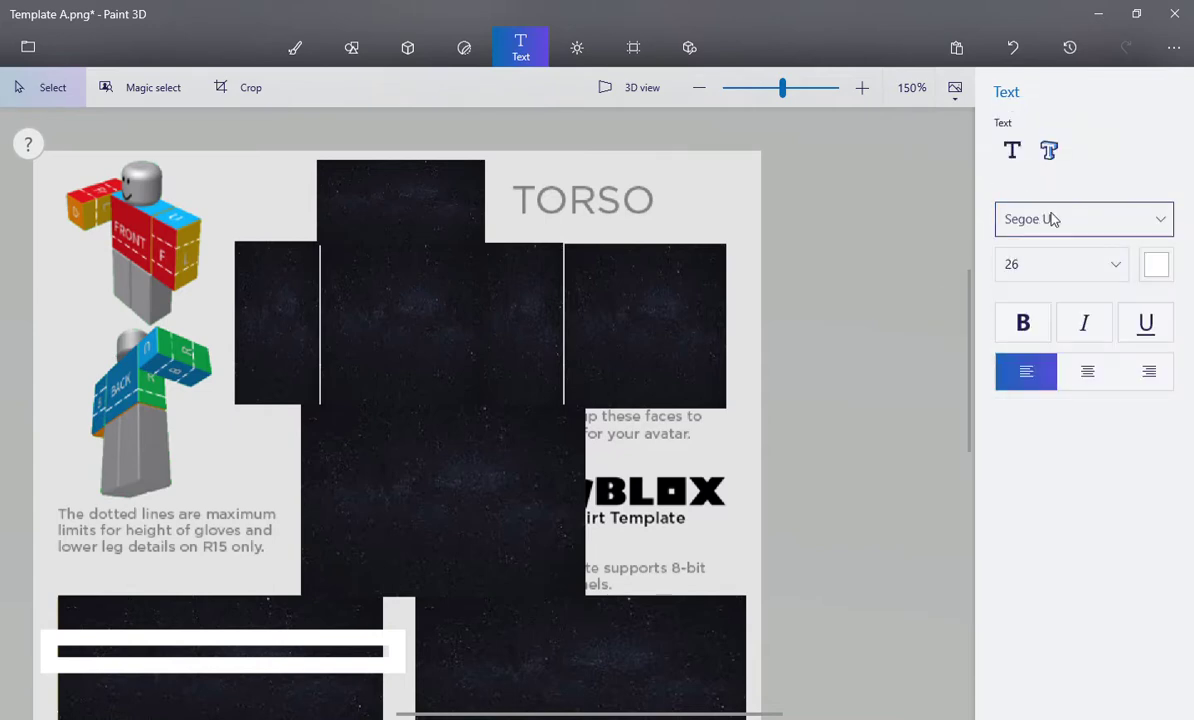
left_click(1050, 222)
scroll(1037, 258, "up", 3)
left_click(1038, 220)
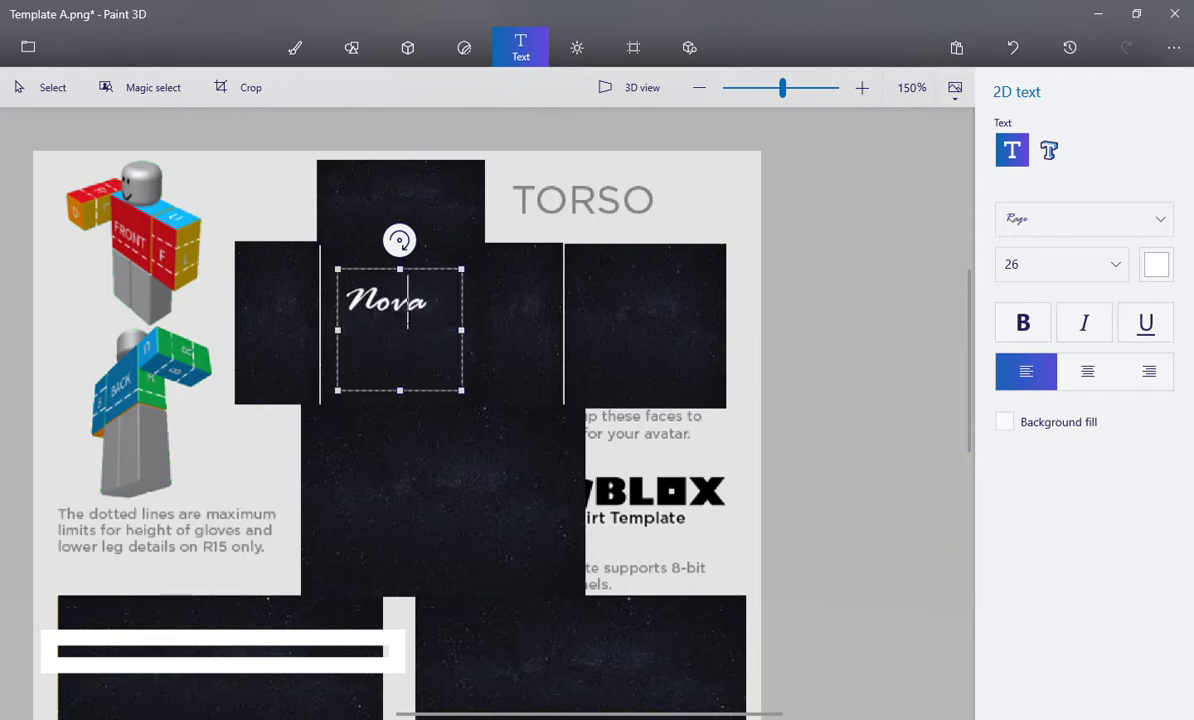
Enlarge the "Nova" text to size 36 and shift it slightly down on the FRONT panel.
left_click(1040, 280)
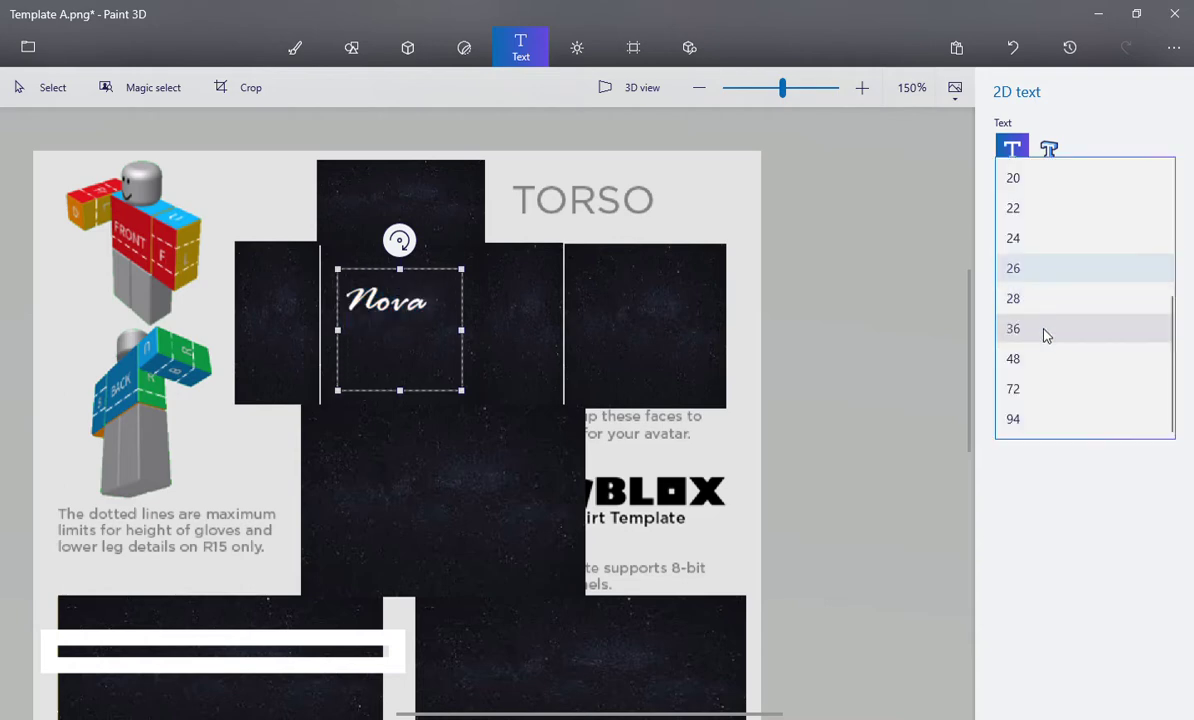
left_click(1045, 333)
left_click_drag(473, 370, 493, 363)
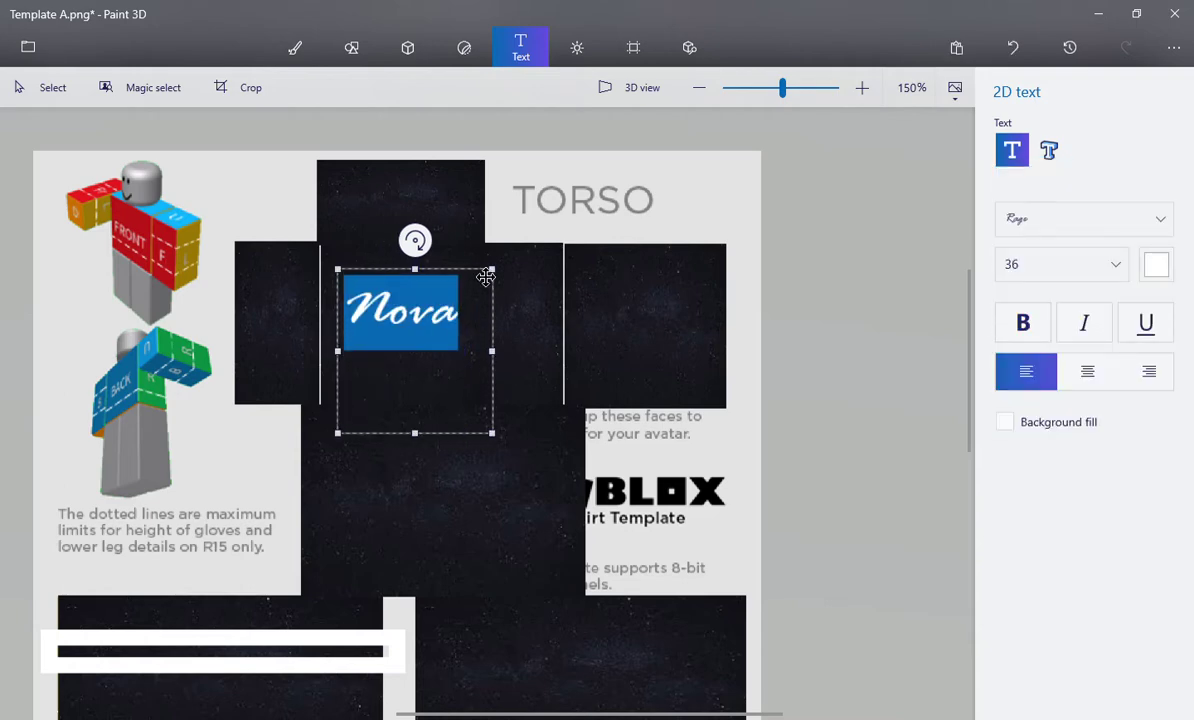
left_click_drag(486, 277, 481, 288)
left_click(585, 274)
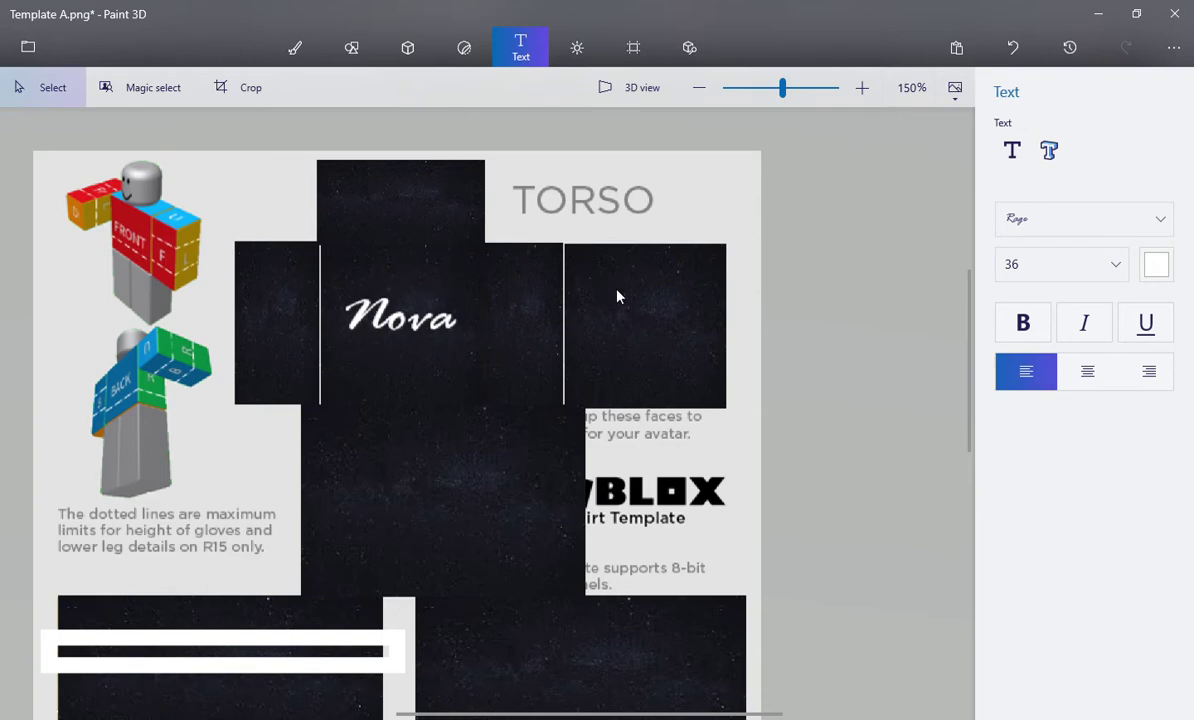
Add the white 2D text "Kyanite" in the Pristina font on the torso's BACK panel.
left_click(1014, 164)
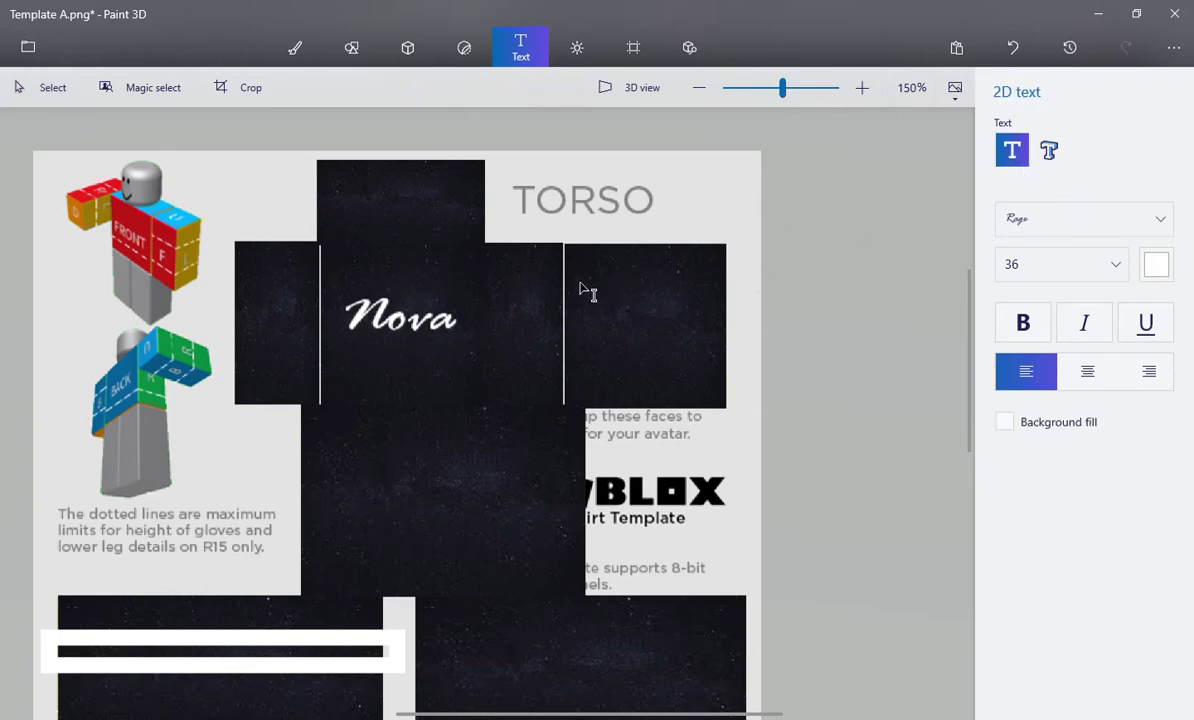
left_click_drag(578, 275, 717, 316)
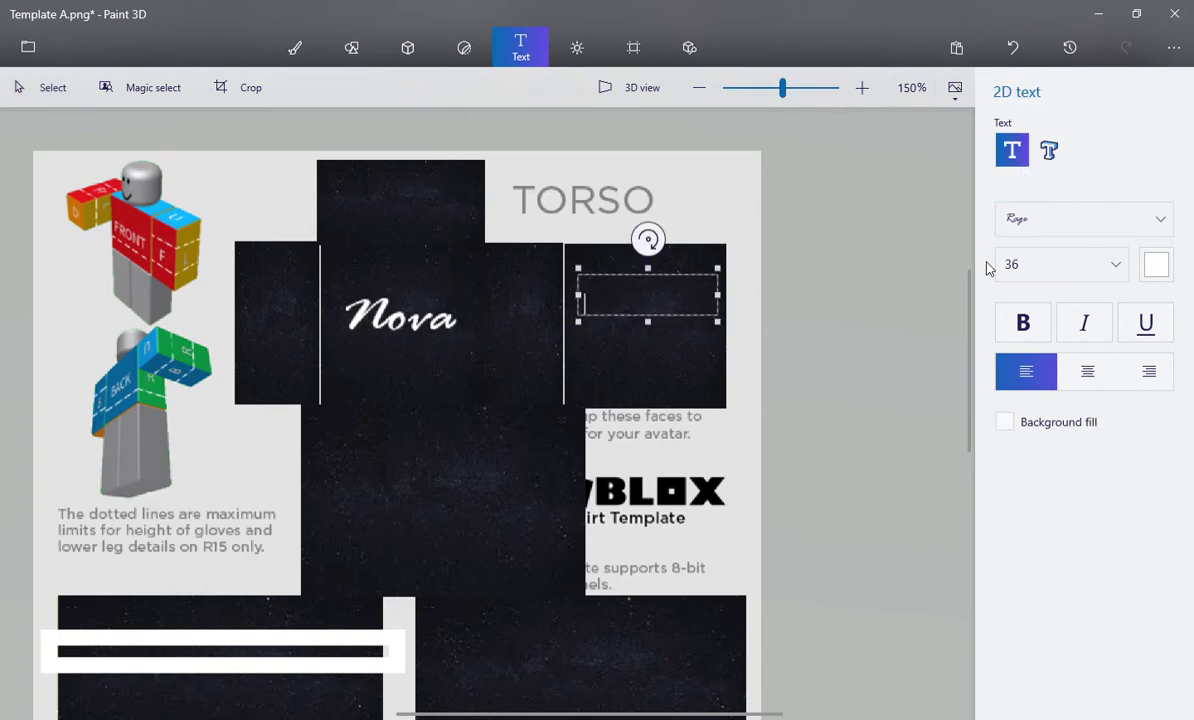
left_click(1055, 232)
left_click(1012, 192)
type("Ky")
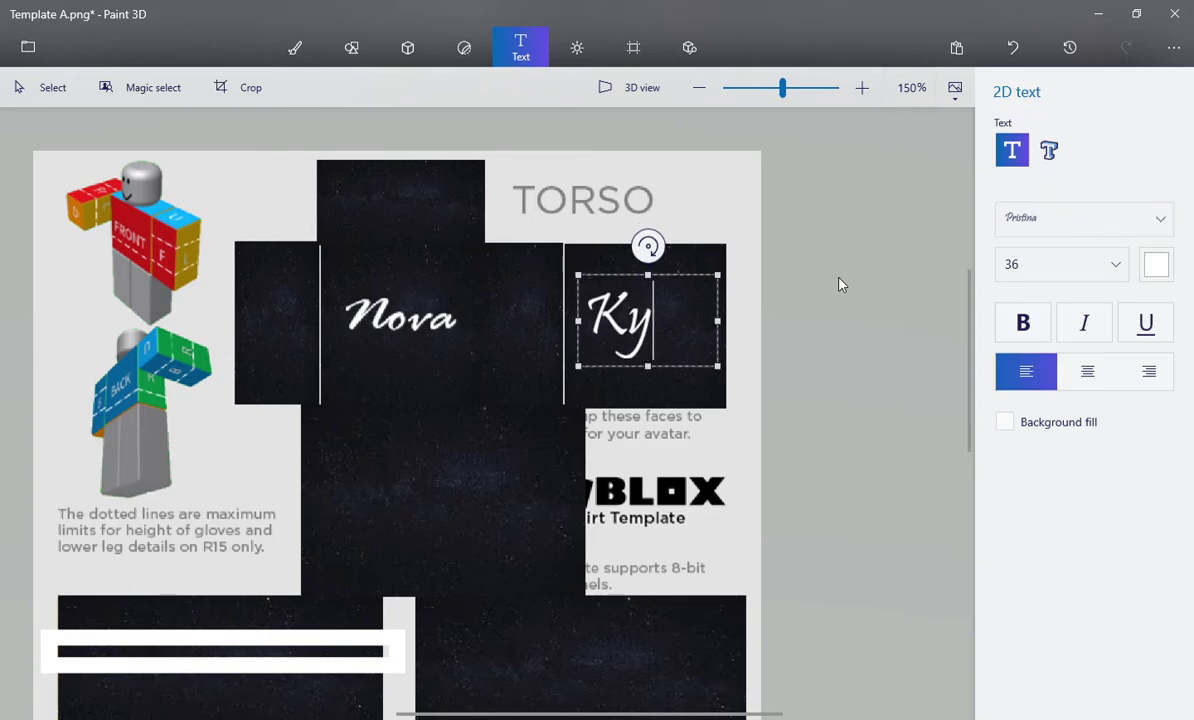
type("anite")
Reduce the "Kyanite" text to size 28 so it fits on one line, and place it.
double_click(675, 340)
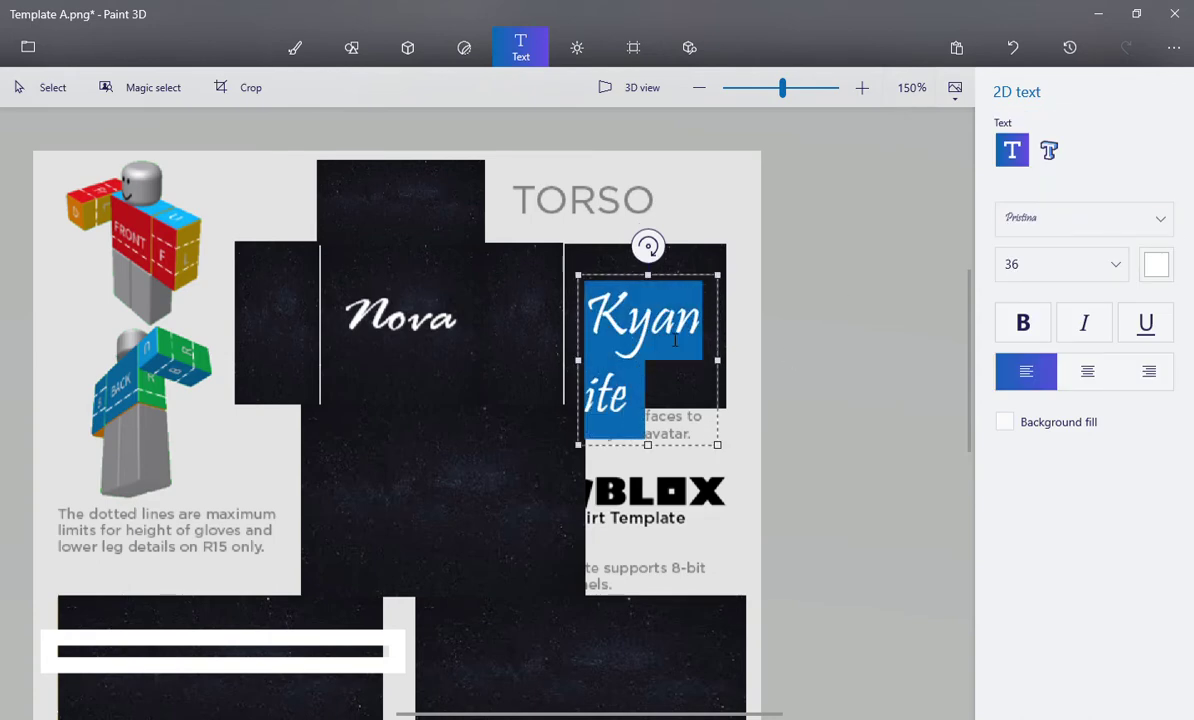
left_click(995, 266)
left_click(1012, 236)
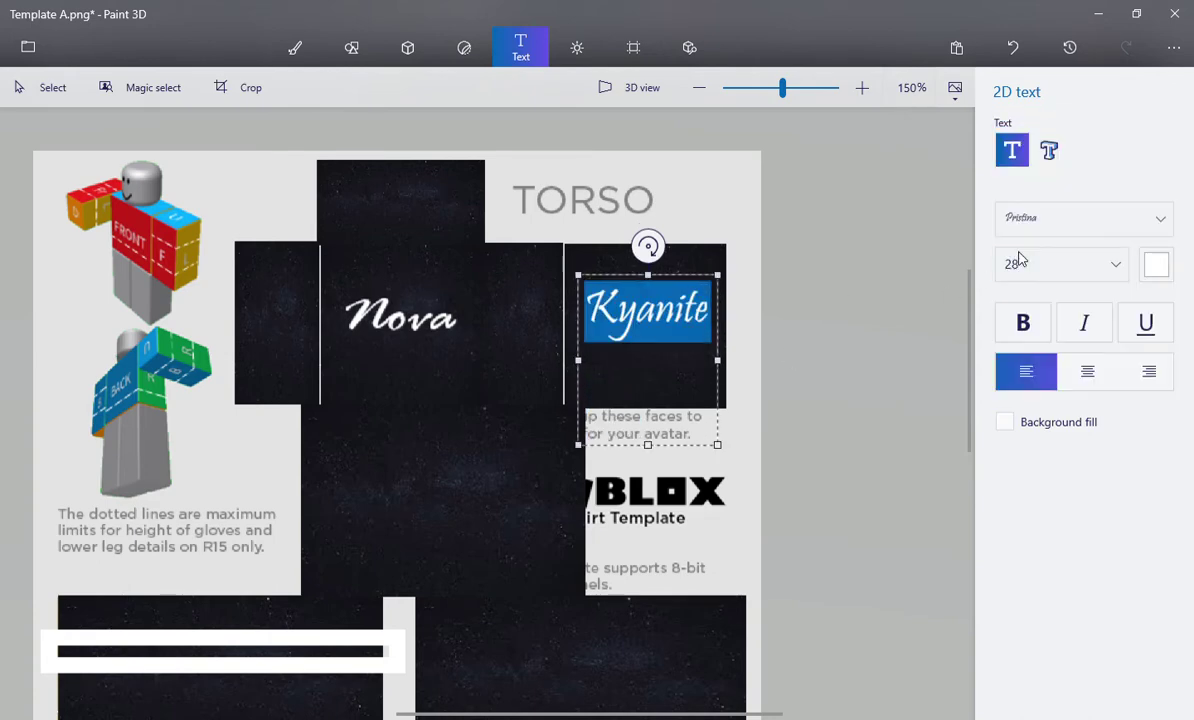
left_click(816, 320)
scroll(682, 339, "down", 2)
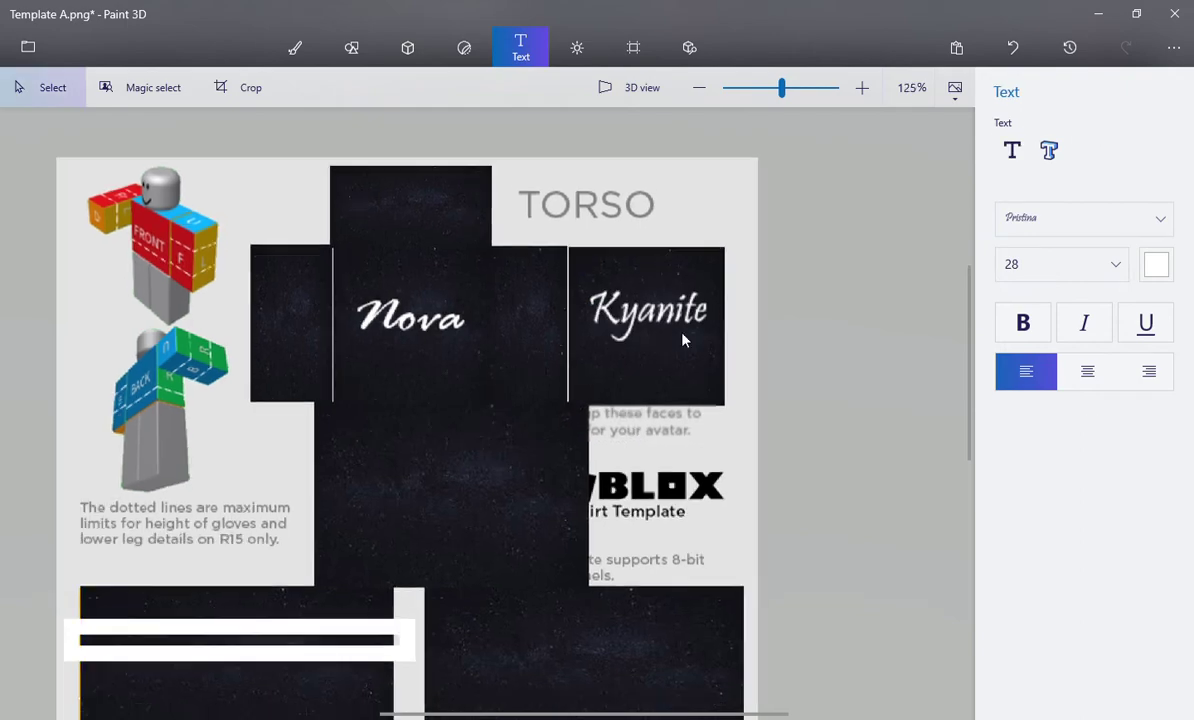